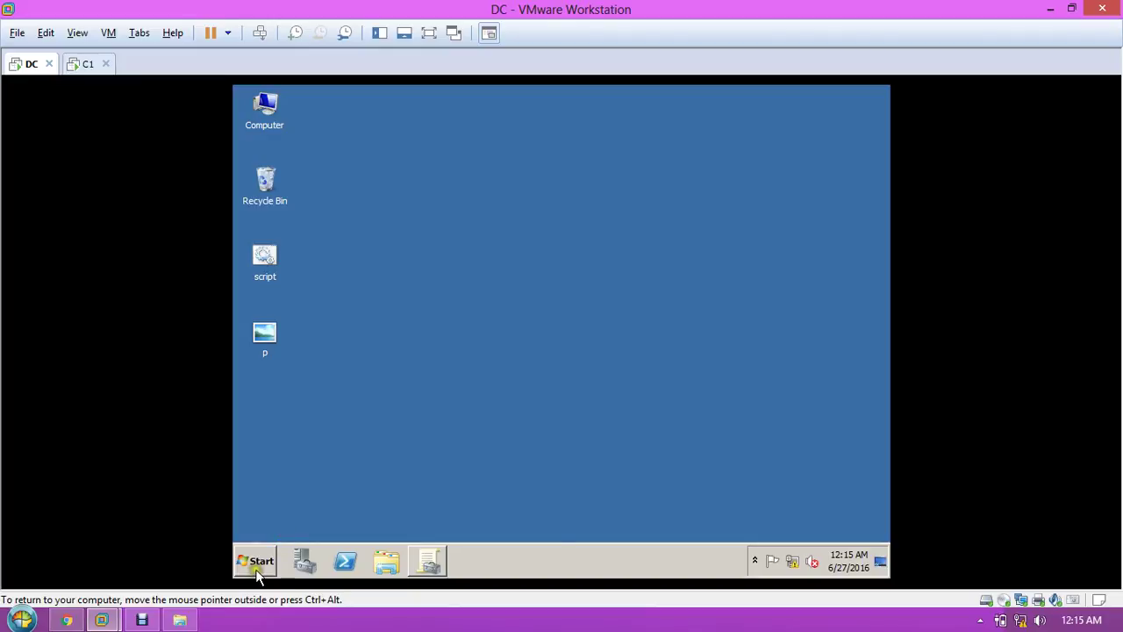
Step: Open Group Policy Management and start editing the Default Domain Policy linked to dc.com
left_click(256, 569)
left_click(343, 218)
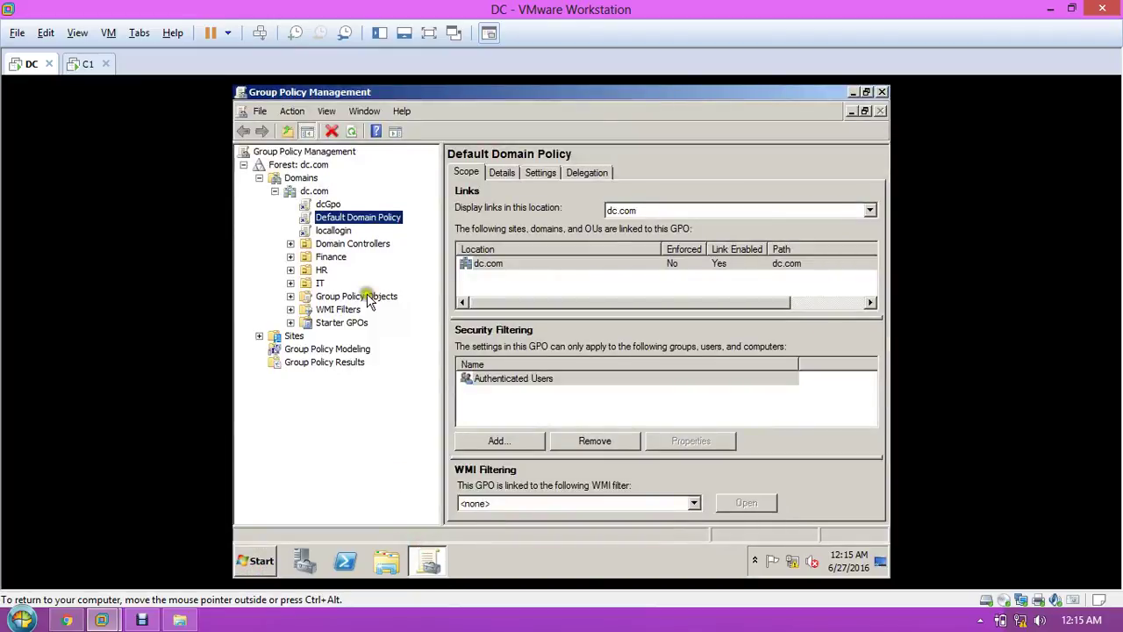
left_click(350, 218)
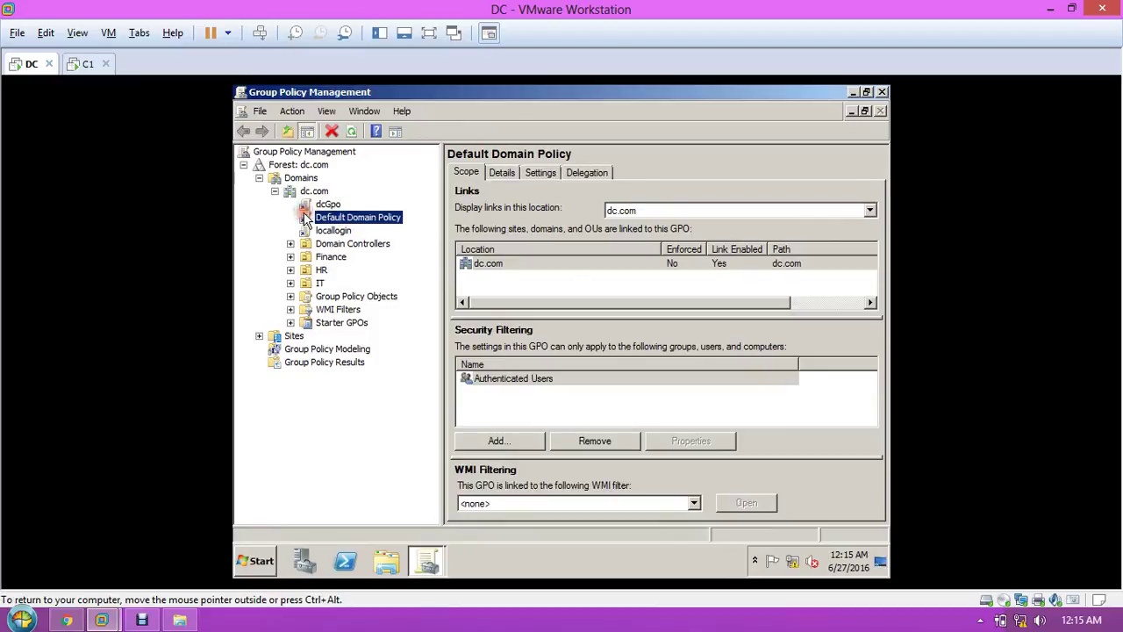
right_click(306, 220)
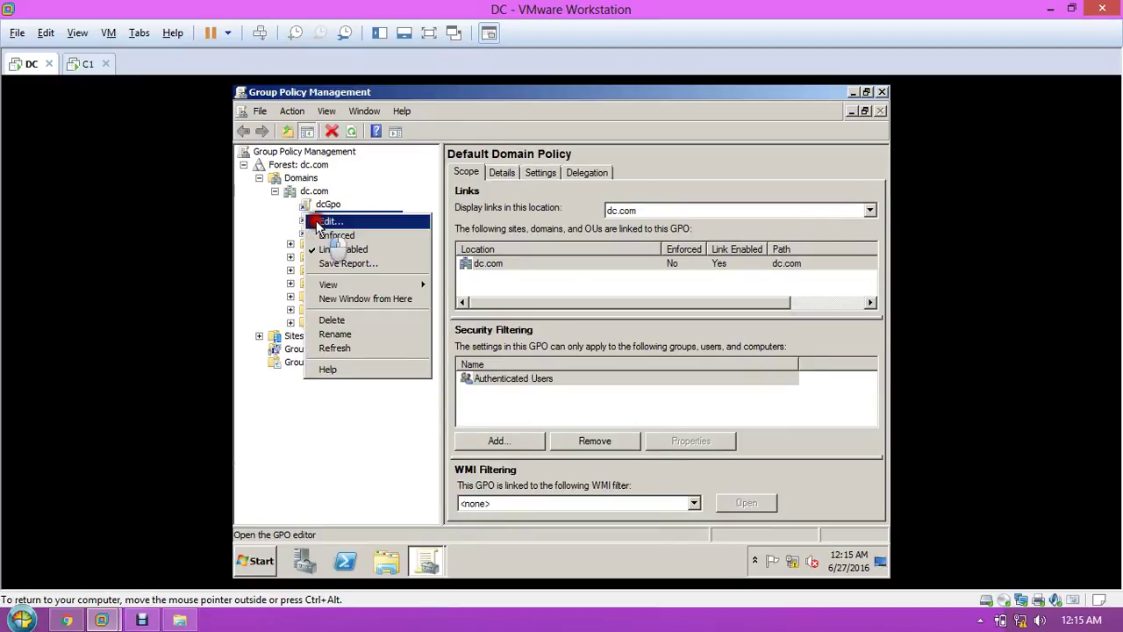
left_click(325, 222)
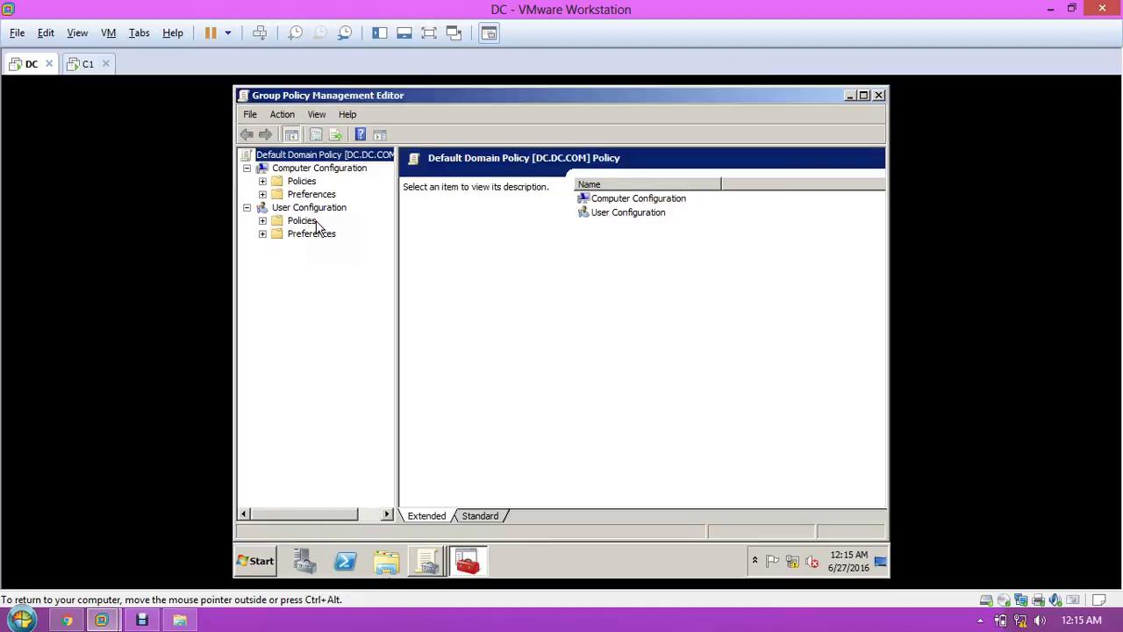
Step: Show All Settings of the Administrative Templates under the User Configuration policies, widening the tree to read the folder names
left_click(268, 211)
left_click(263, 222)
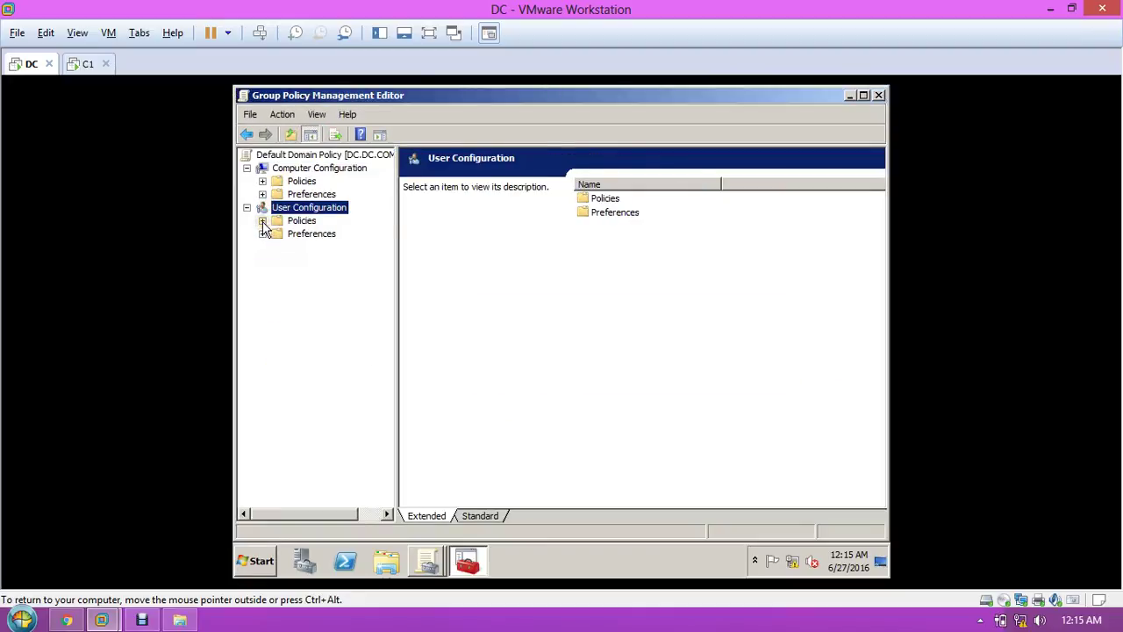
left_click(277, 248)
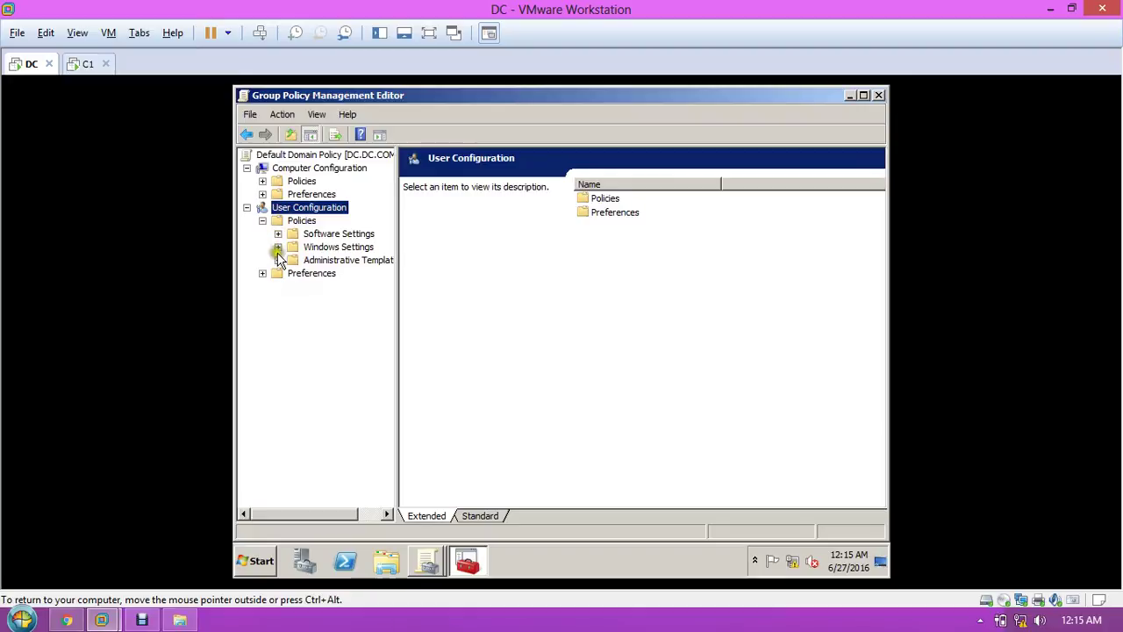
left_click(277, 259)
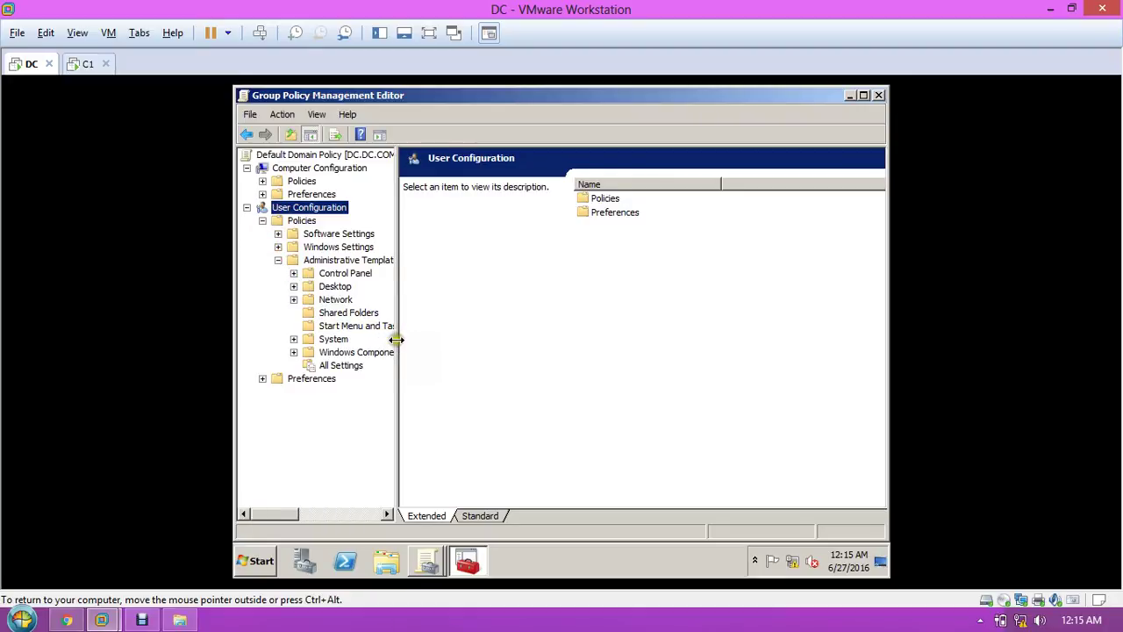
left_click_drag(397, 340, 420, 341)
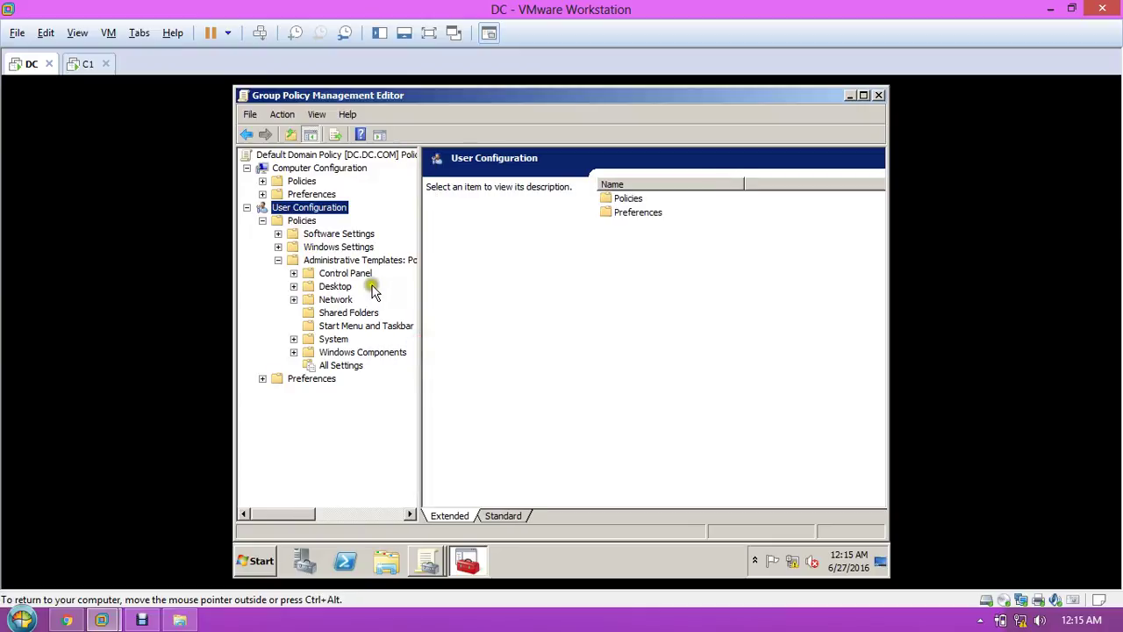
left_click(346, 367)
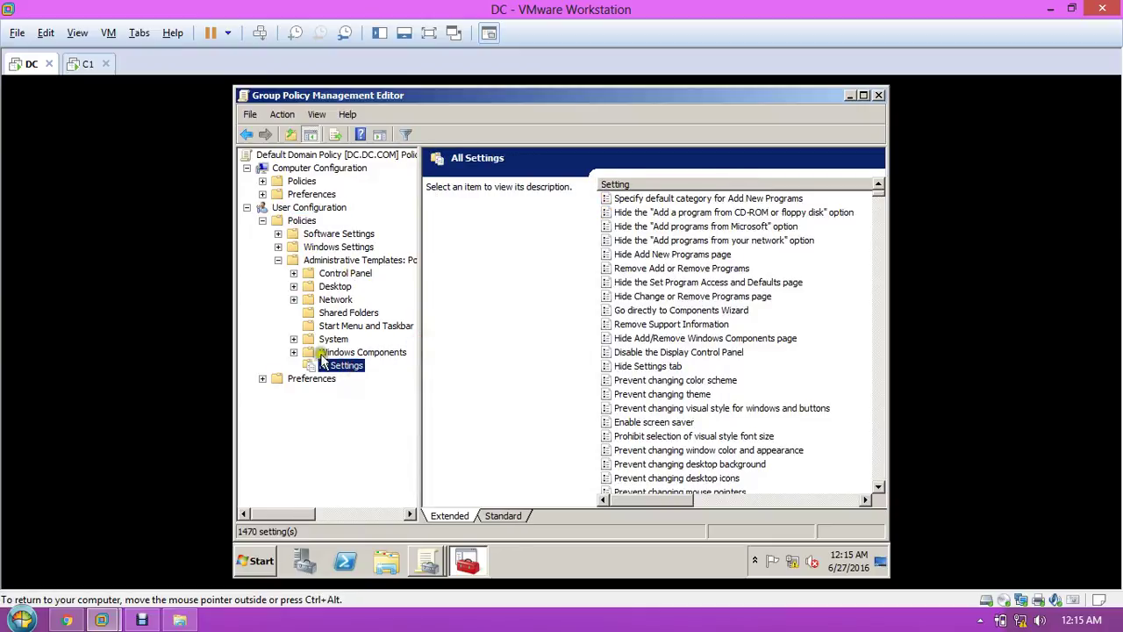
Step: Filter the administrative template settings by the keywords "help support"
left_click(281, 114)
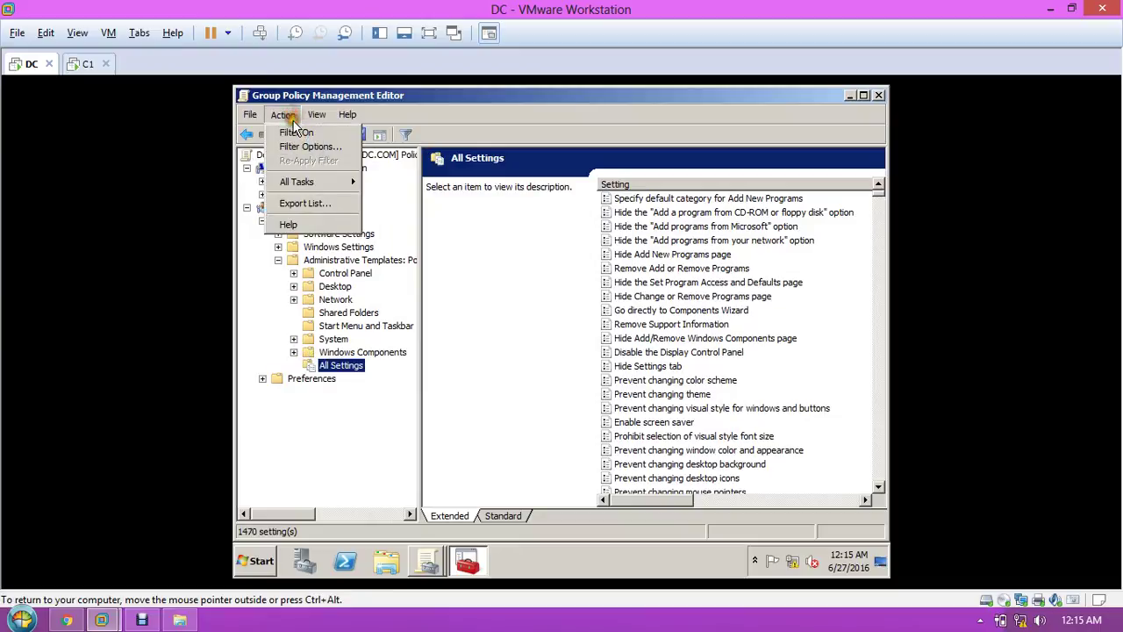
left_click(297, 144)
left_click_drag(542, 299, 413, 303)
type("help su")
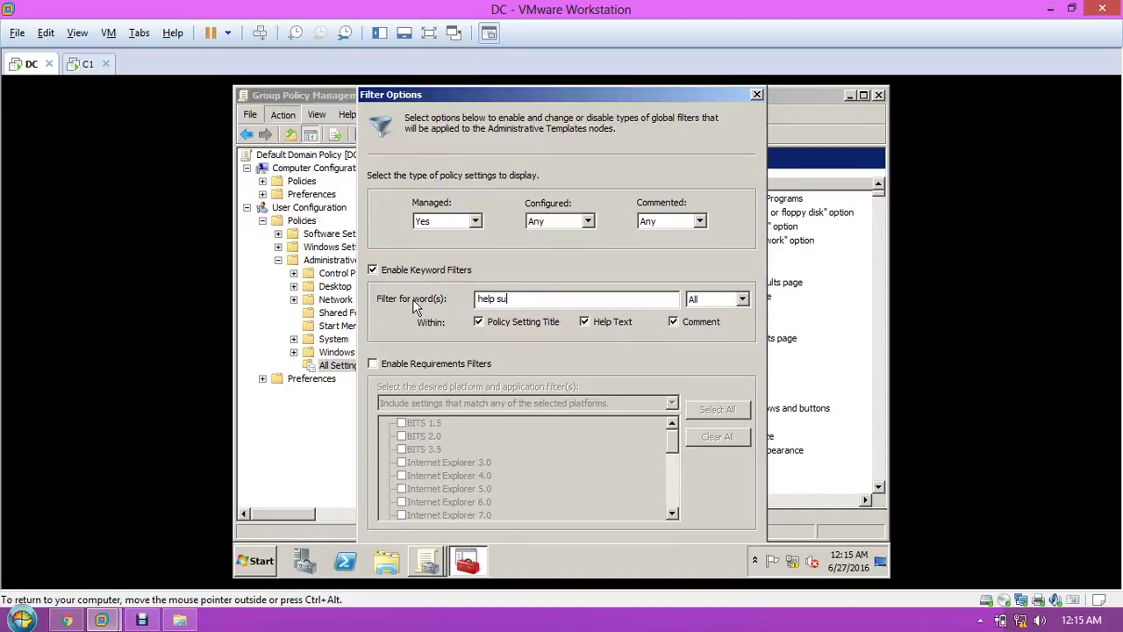
type("pport")
key("Return")
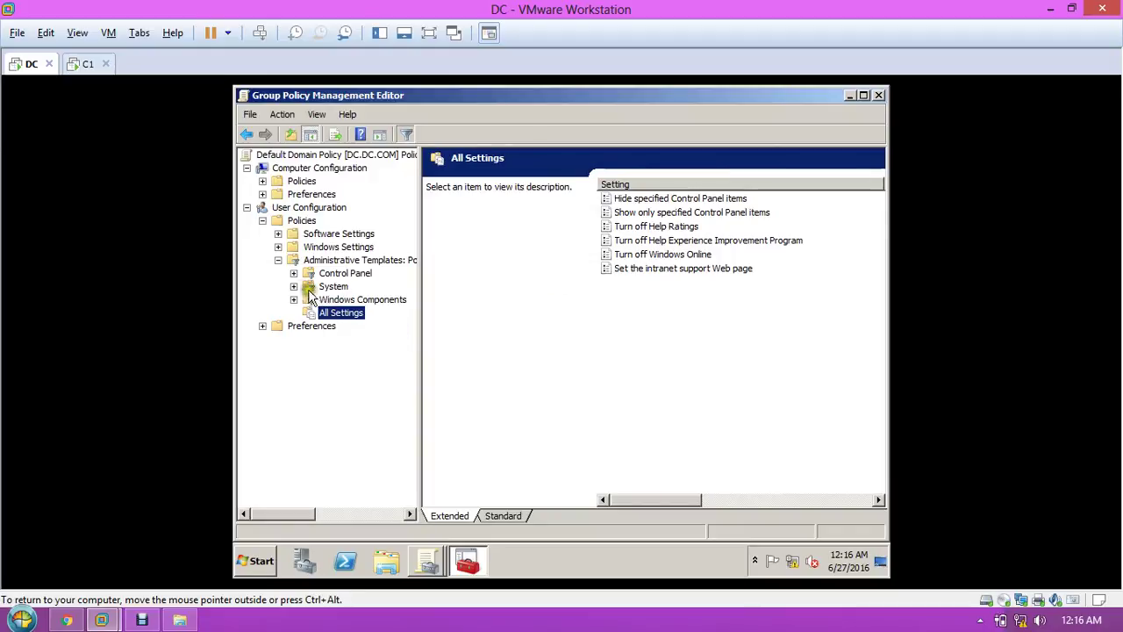
left_click(141, 619)
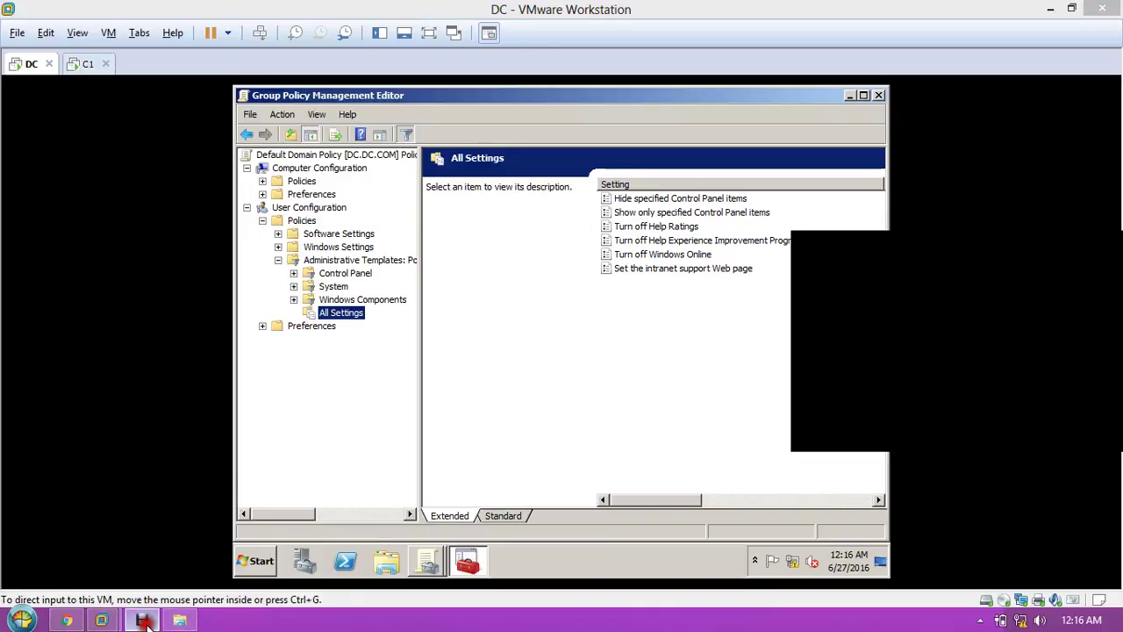
left_click(921, 515)
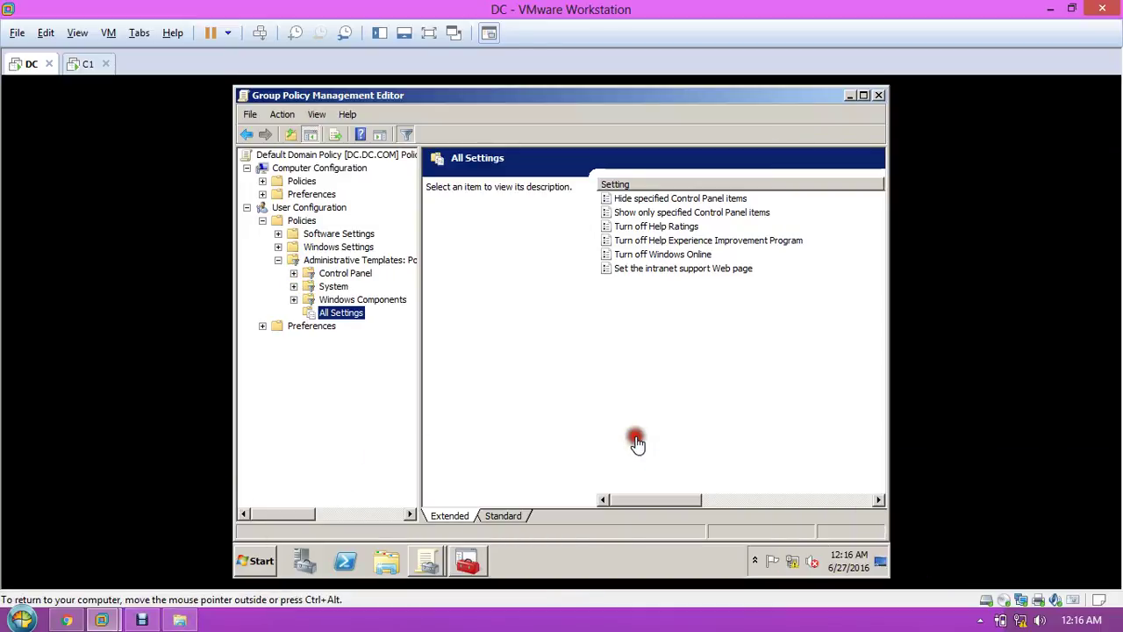
Step: View the filtered Control Panel settings and turn off the keyword filter for the administrative templates
left_click(295, 274)
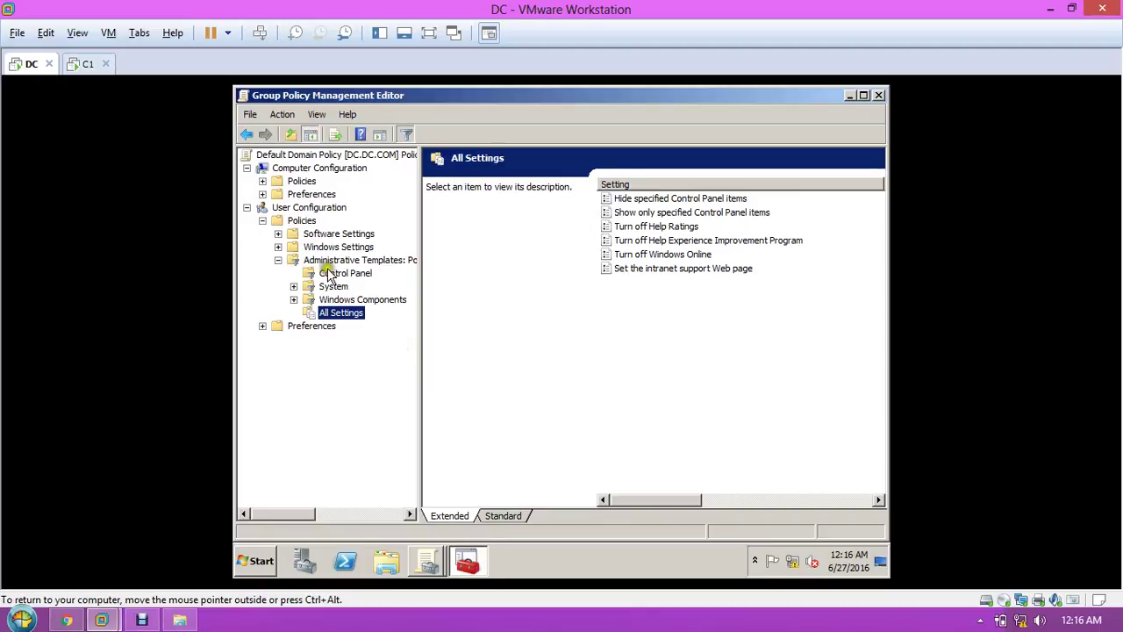
left_click(332, 275)
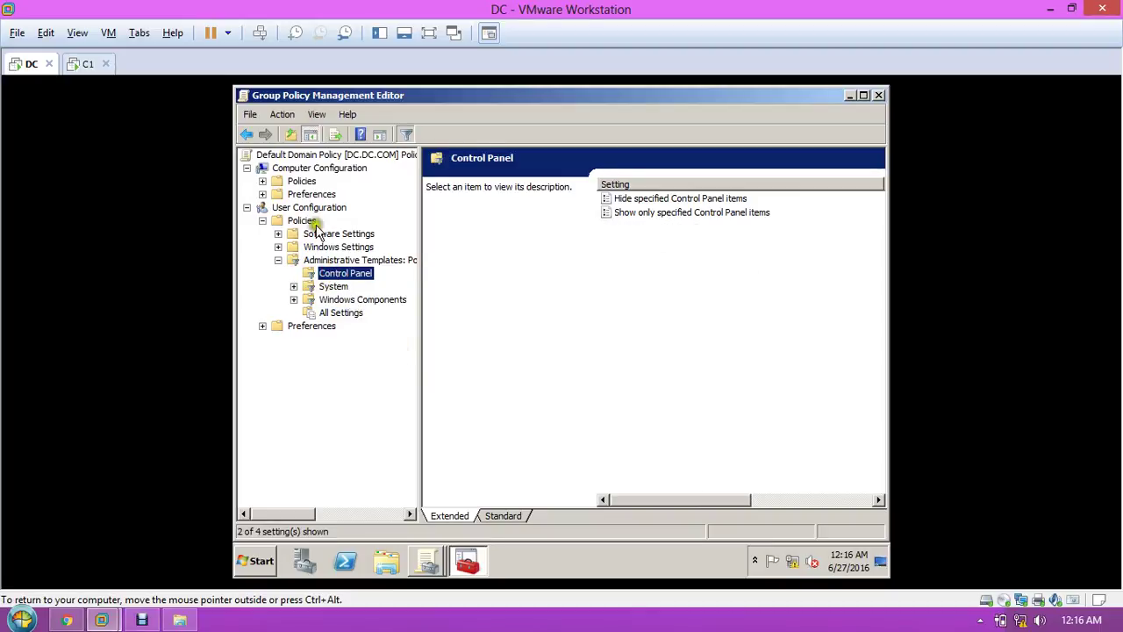
left_click(283, 115)
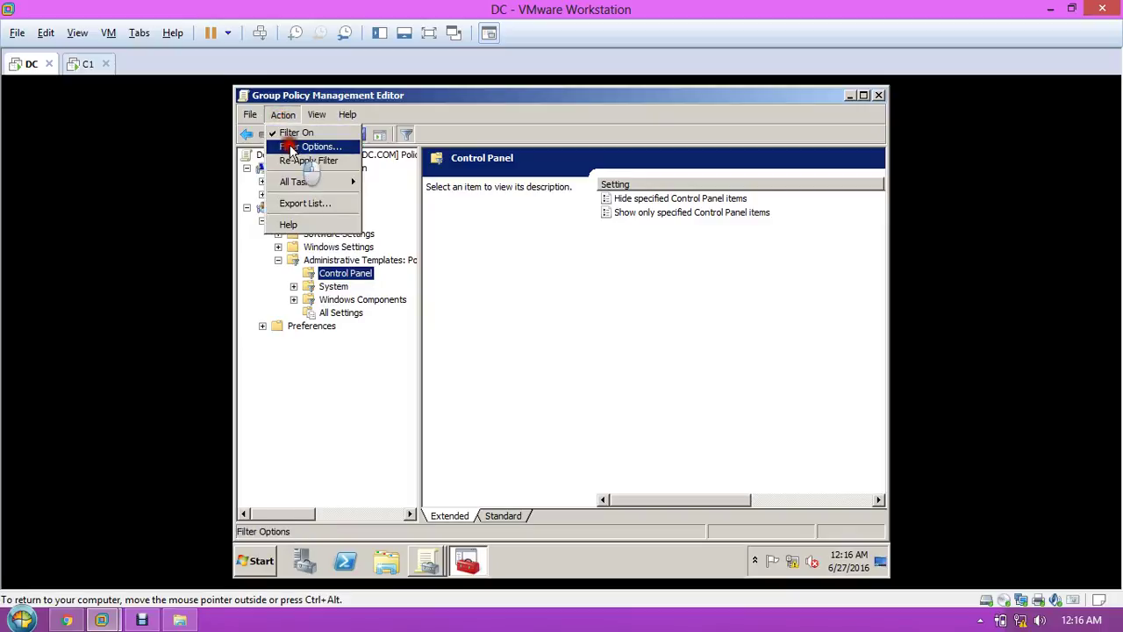
left_click(294, 147)
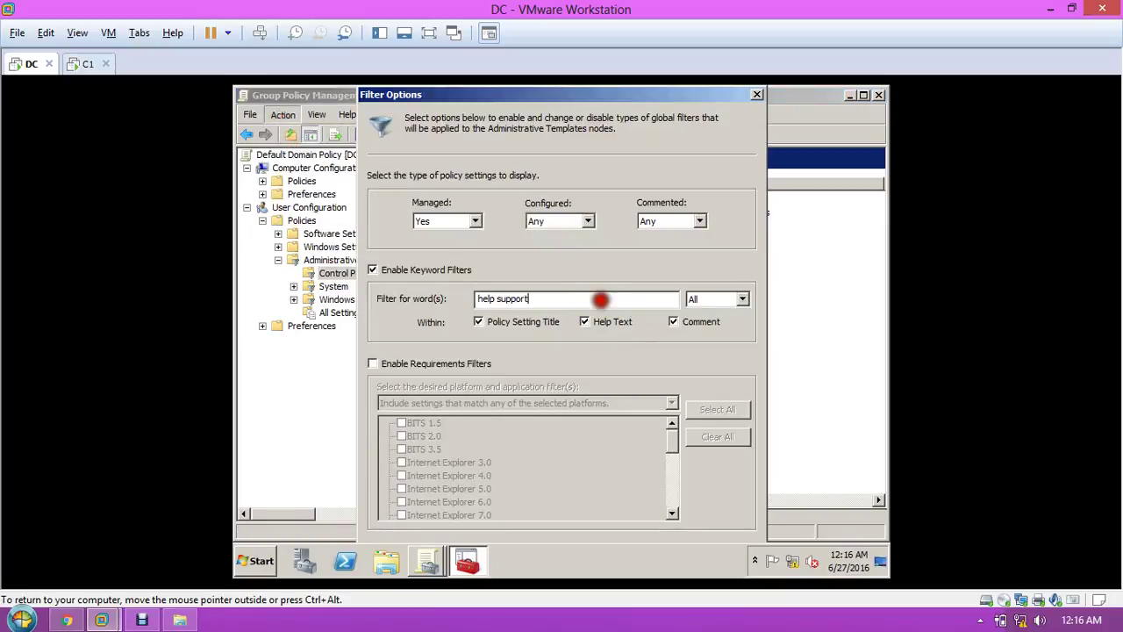
left_click(596, 298)
left_click(373, 269)
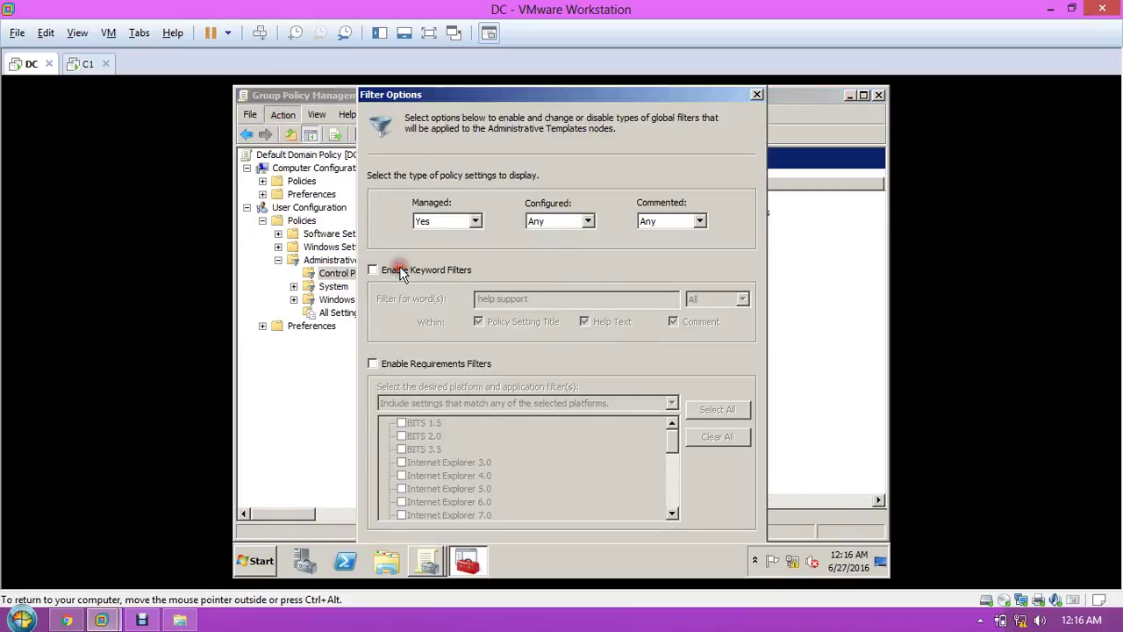
key("Return")
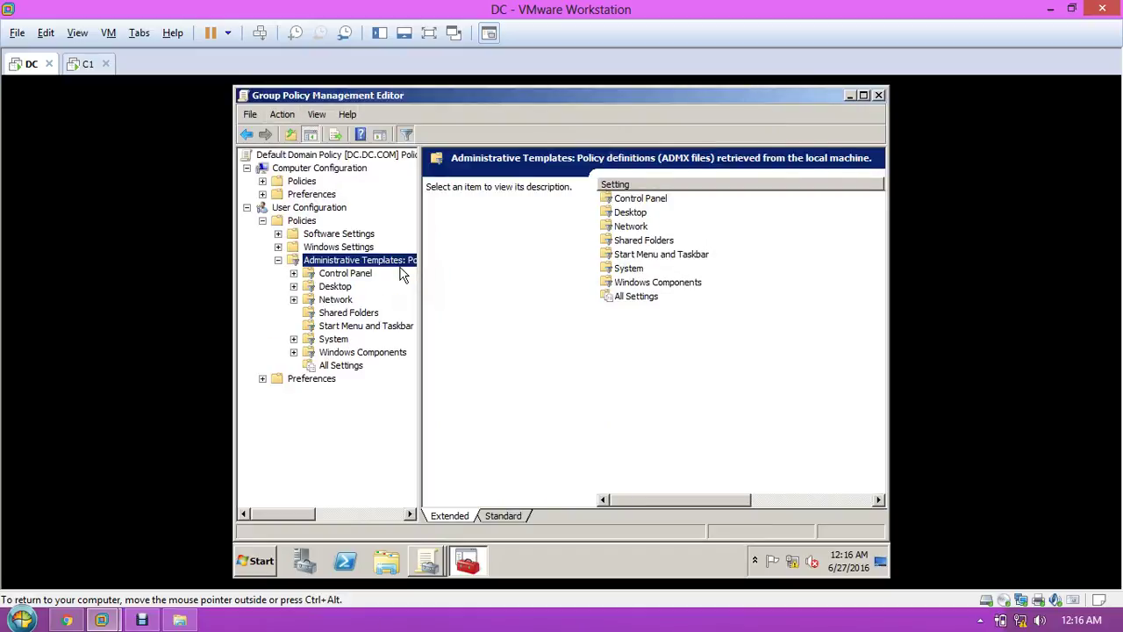
Step: Examine the policy settings in the Desktop folder and in its Desktop and Active Directory subfolders
left_click(334, 274)
left_click(335, 286)
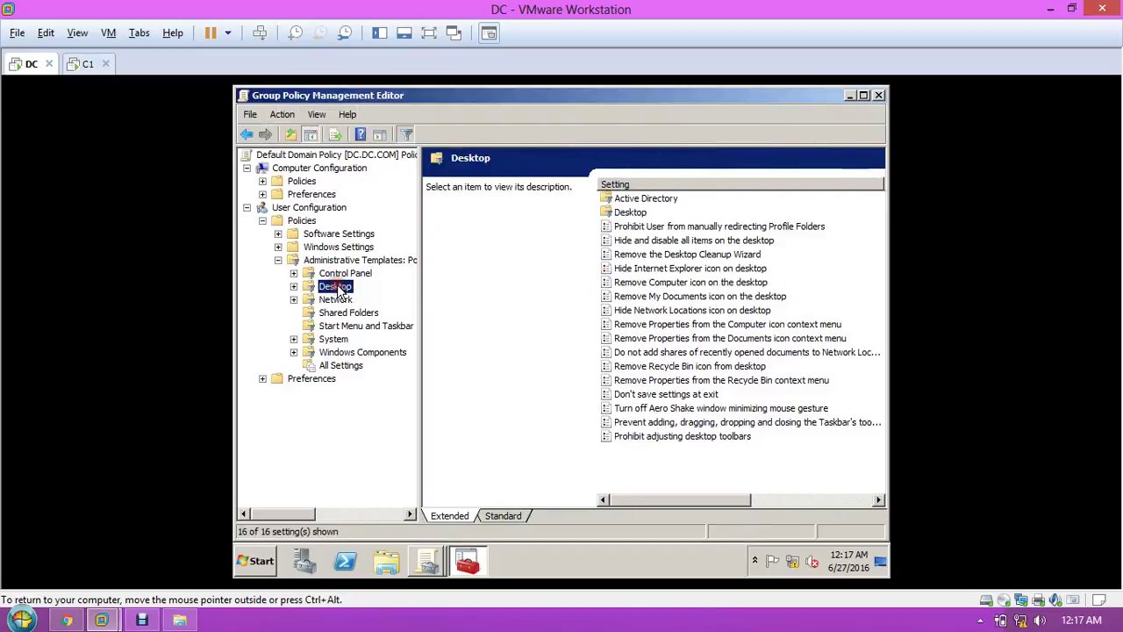
left_click(294, 287)
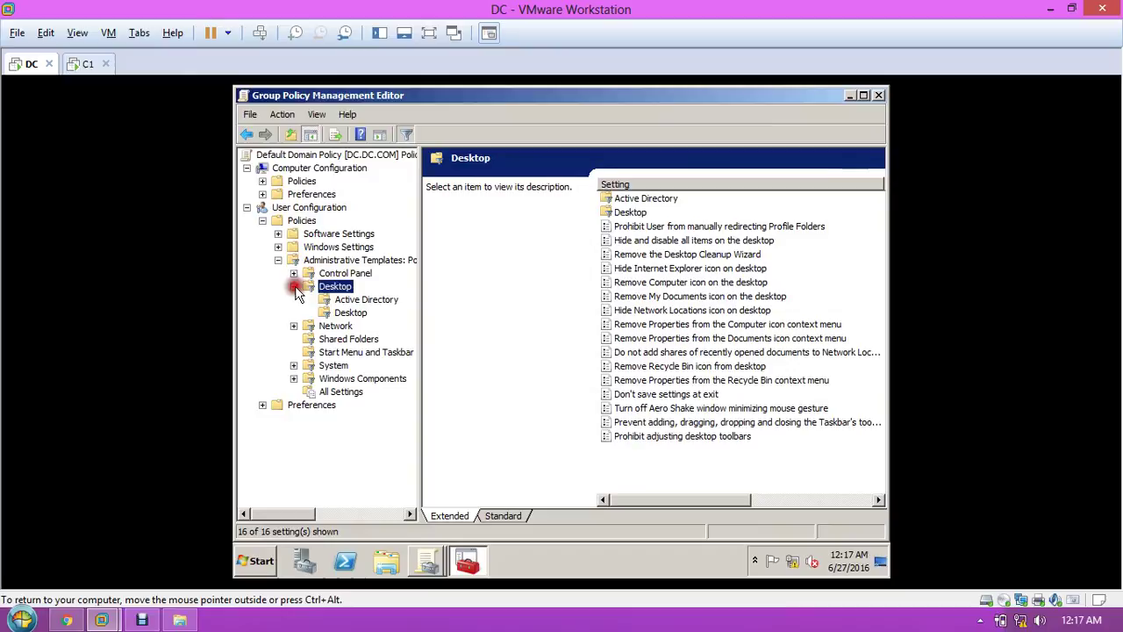
left_click(348, 313)
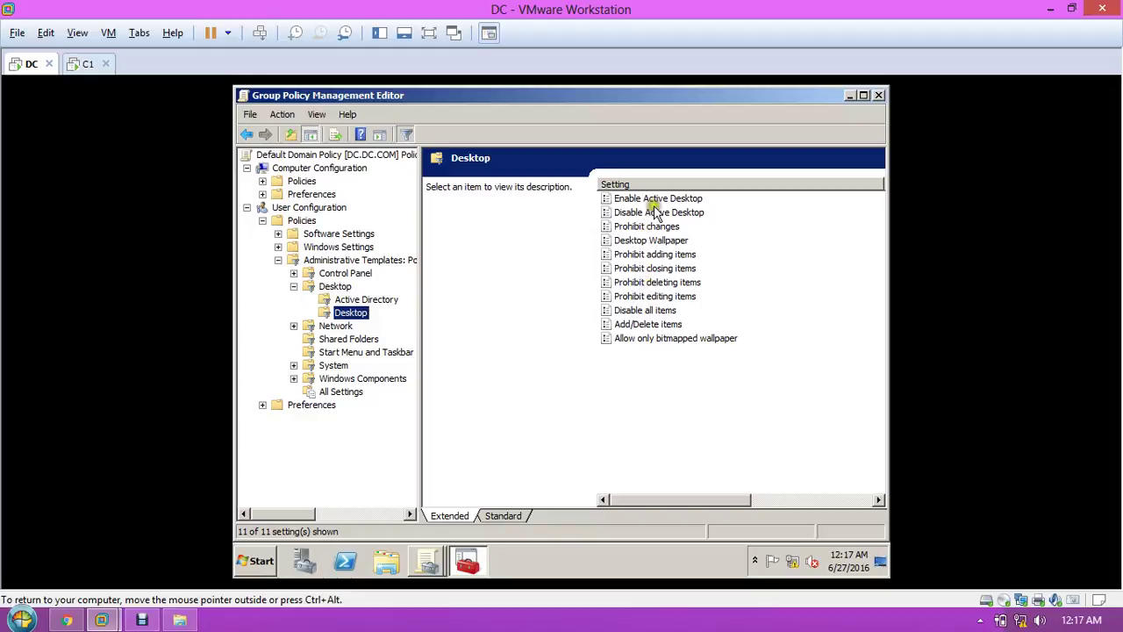
left_click(380, 301)
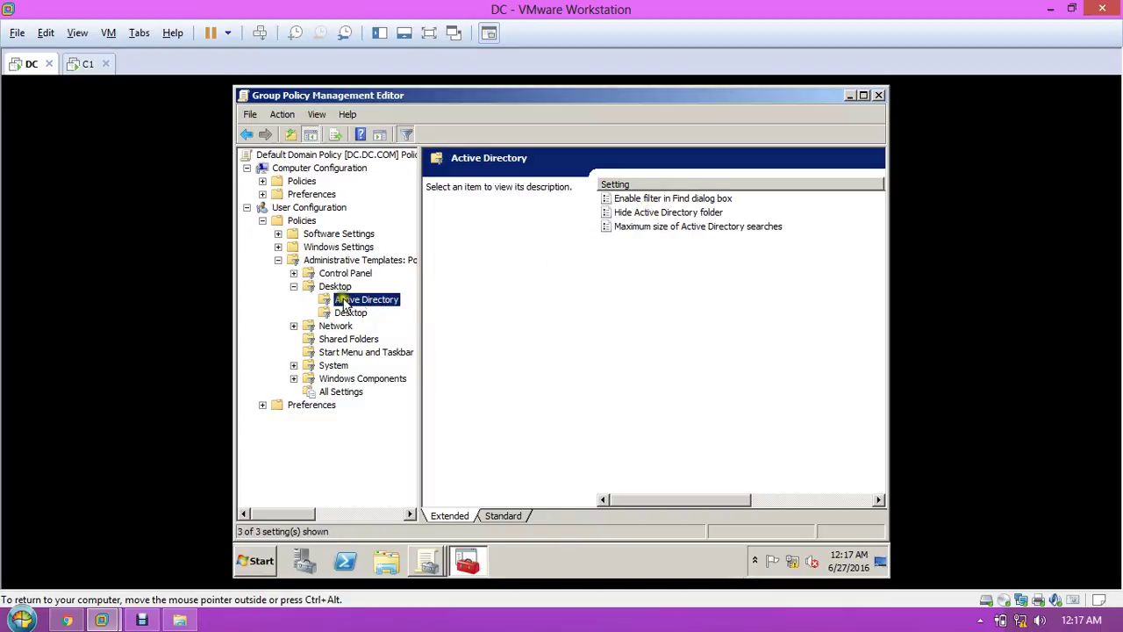
left_click(293, 287)
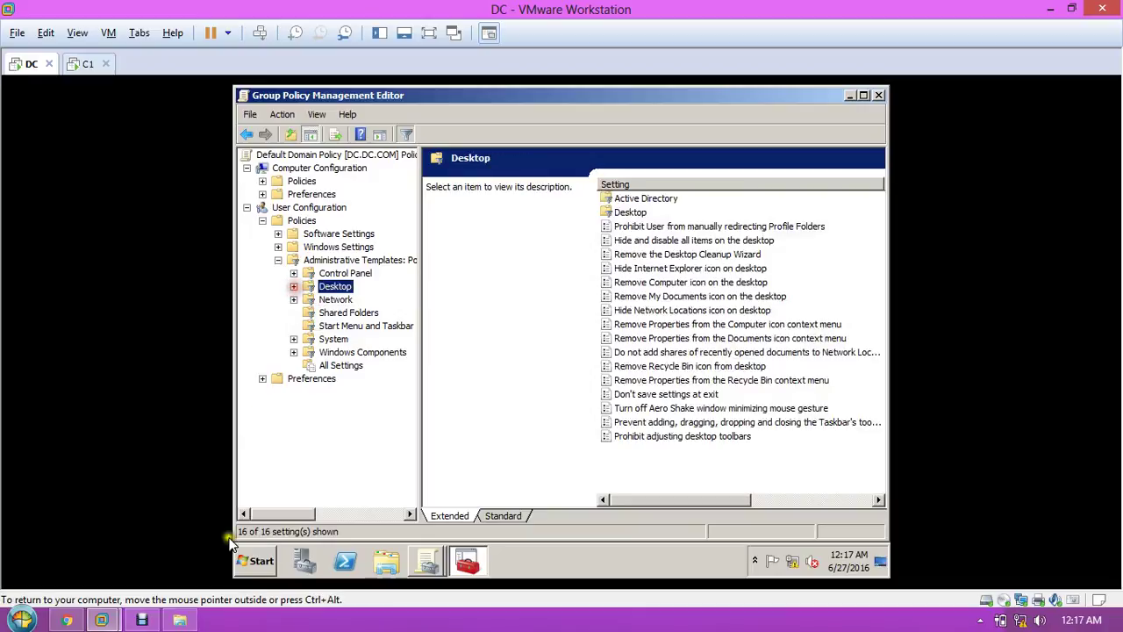
left_click(141, 619)
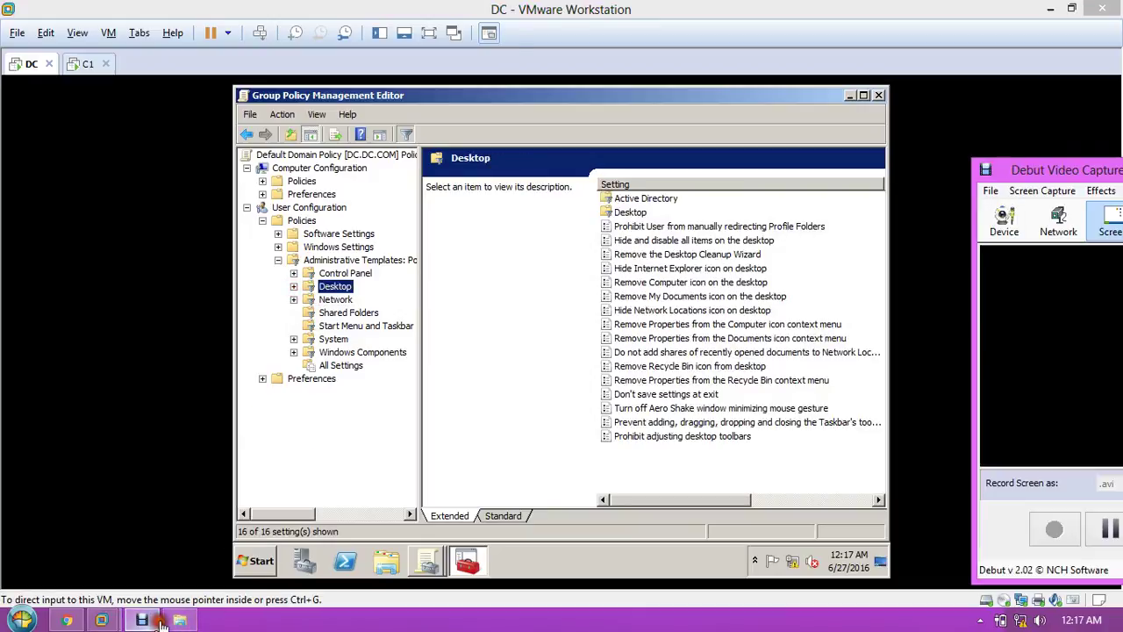
left_click(1104, 544)
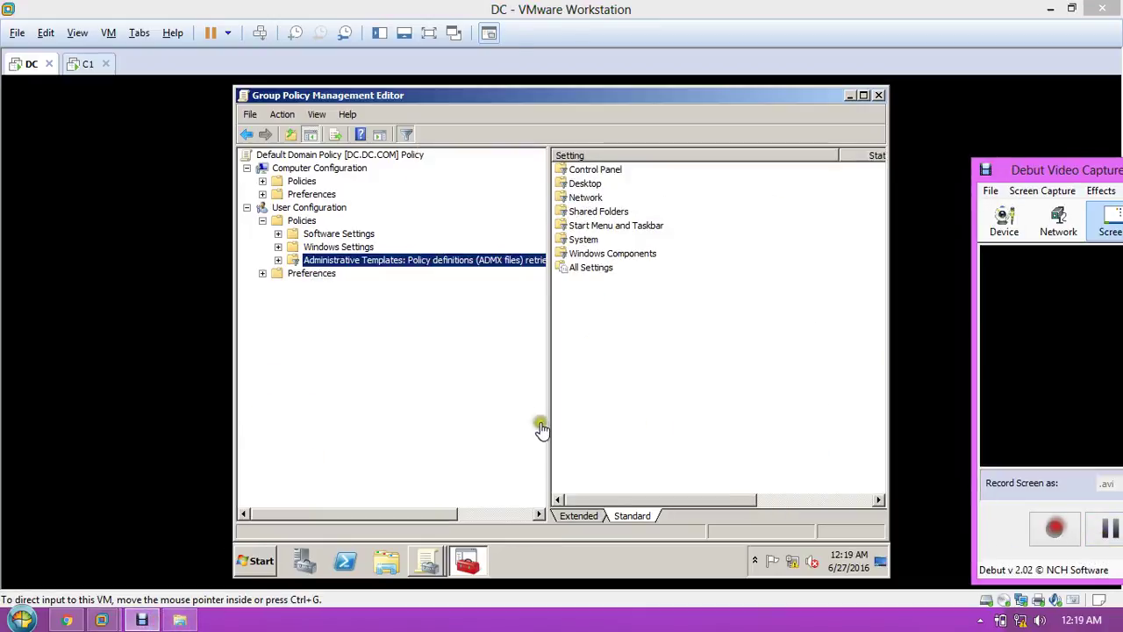
left_click(531, 423)
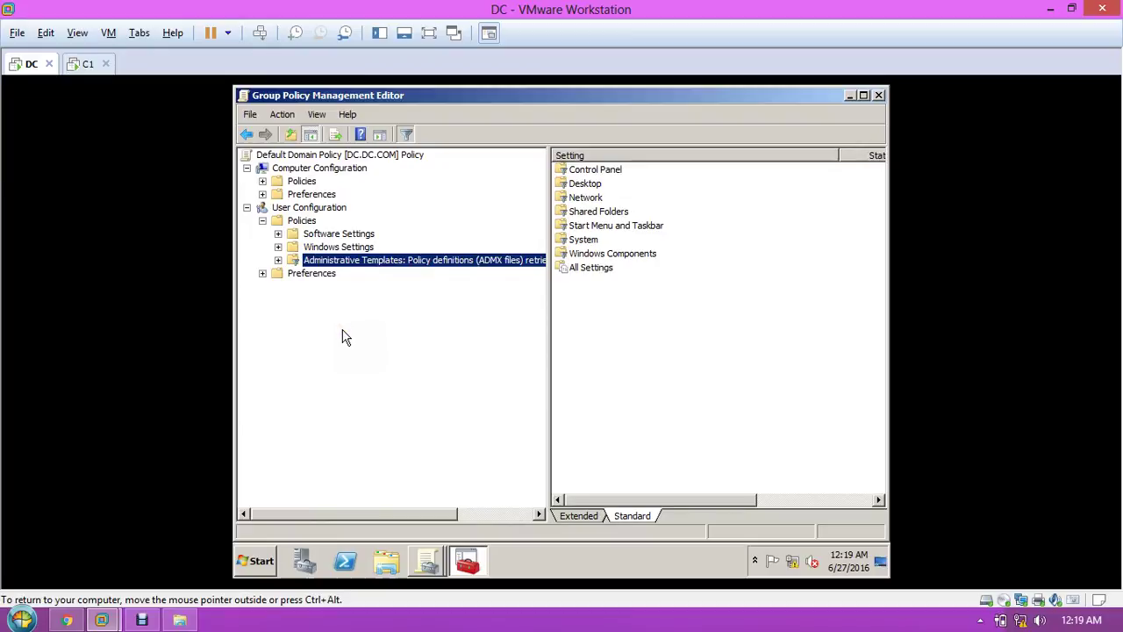
Step: Expand Administrative Templates and look through the subfolders of Control Panel and Desktop
left_click(278, 260)
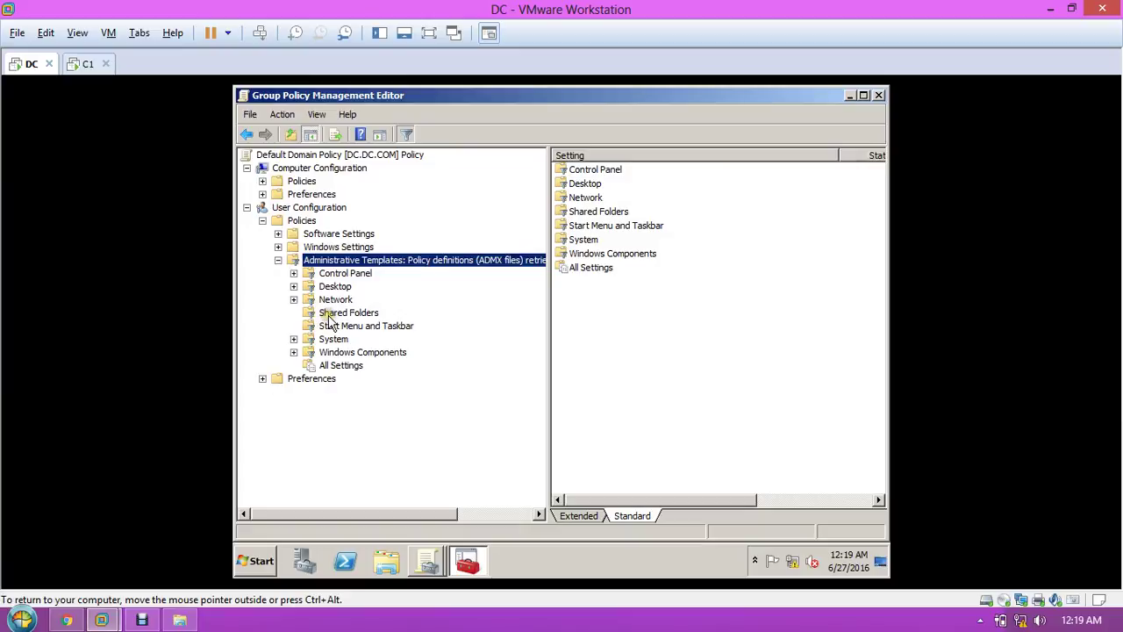
left_click(293, 274)
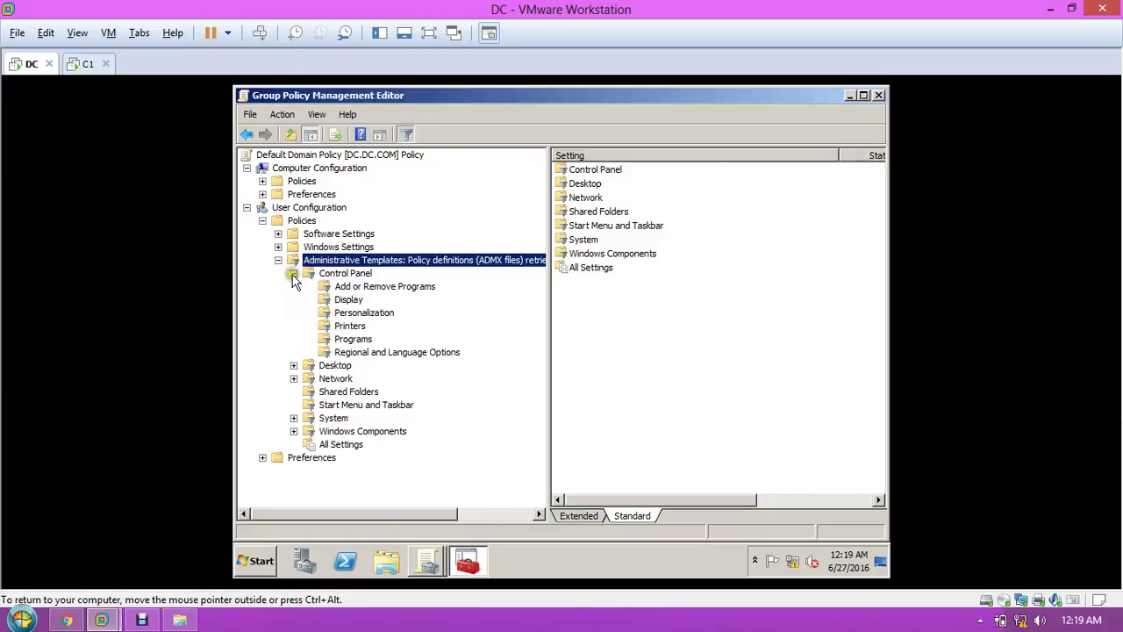
left_click(294, 273)
left_click(293, 287)
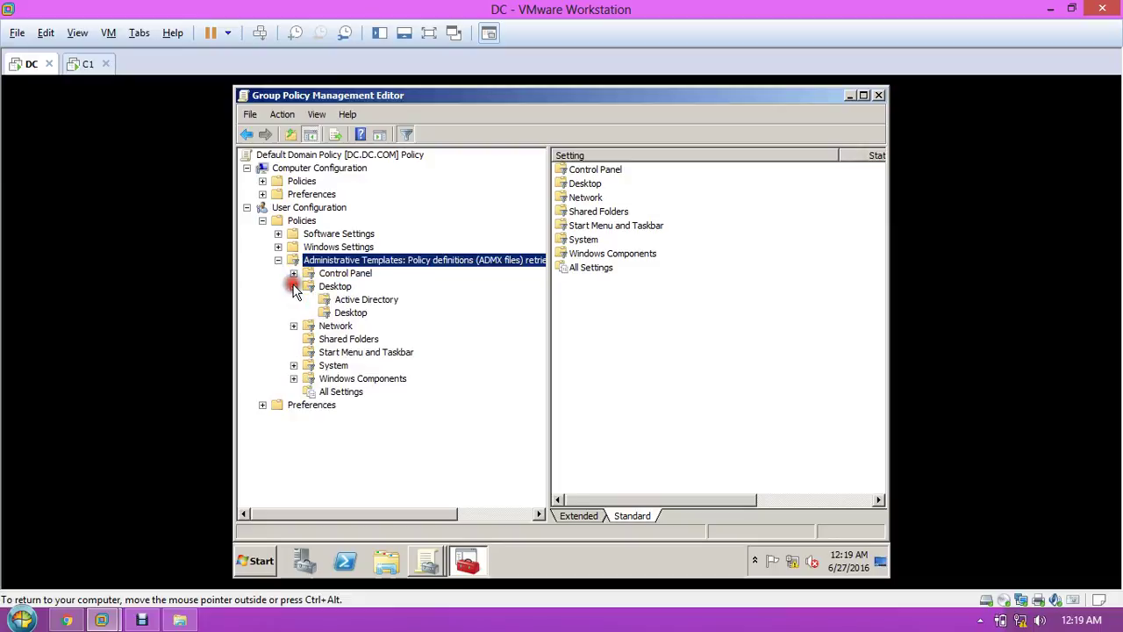
left_click(293, 287)
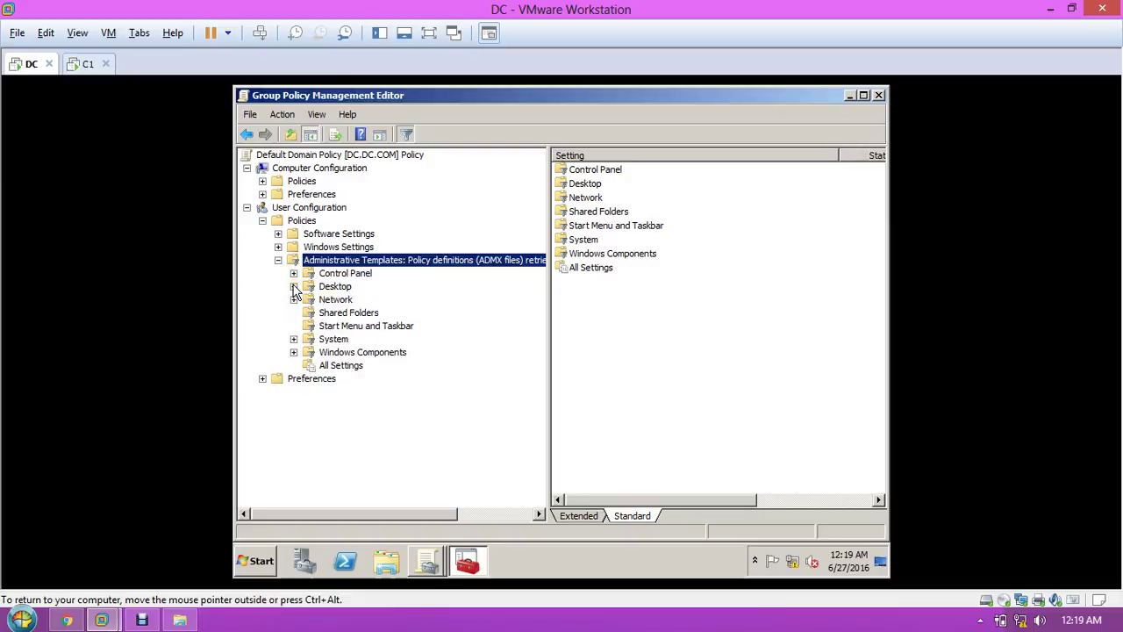
Step: Filter the user administrative templates by the keyword "run"
left_click(286, 117)
left_click(288, 116)
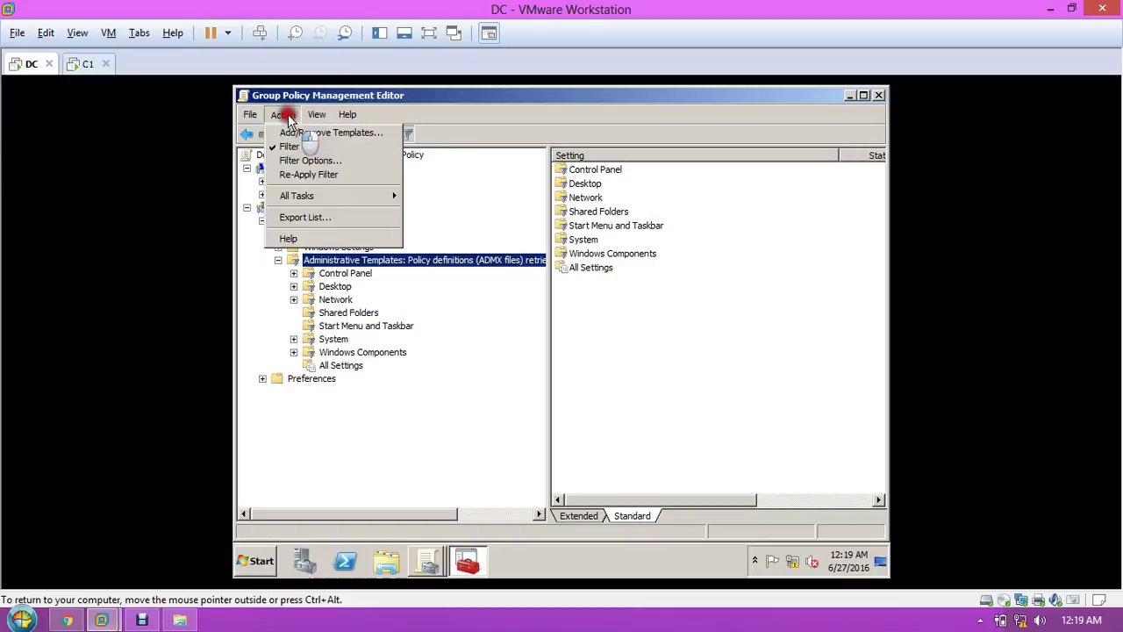
left_click(292, 163)
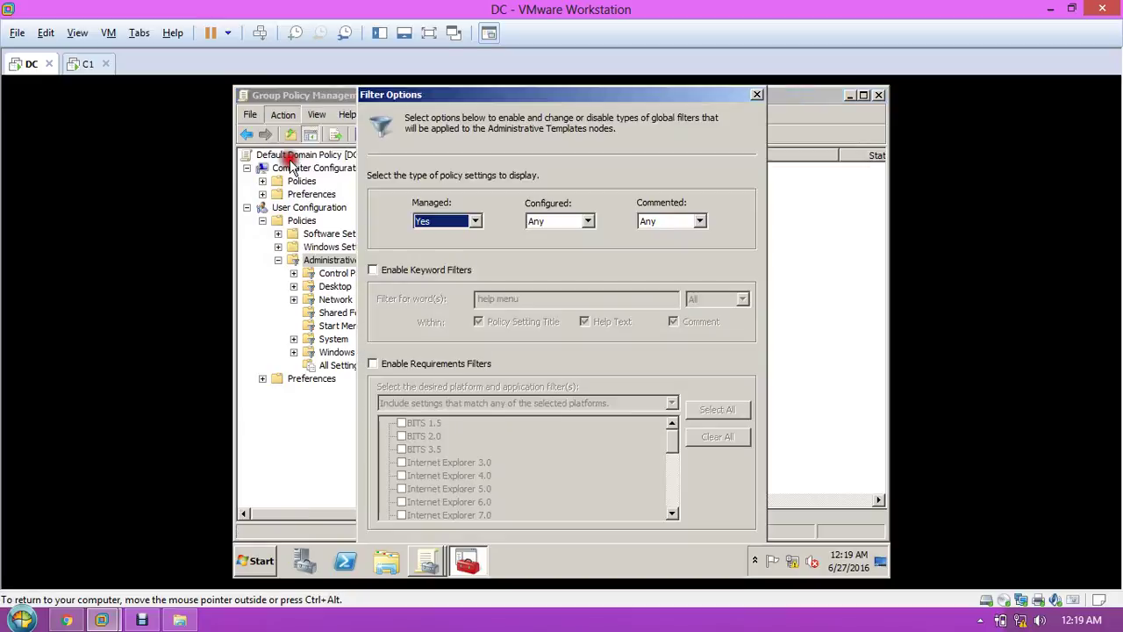
left_click(432, 272)
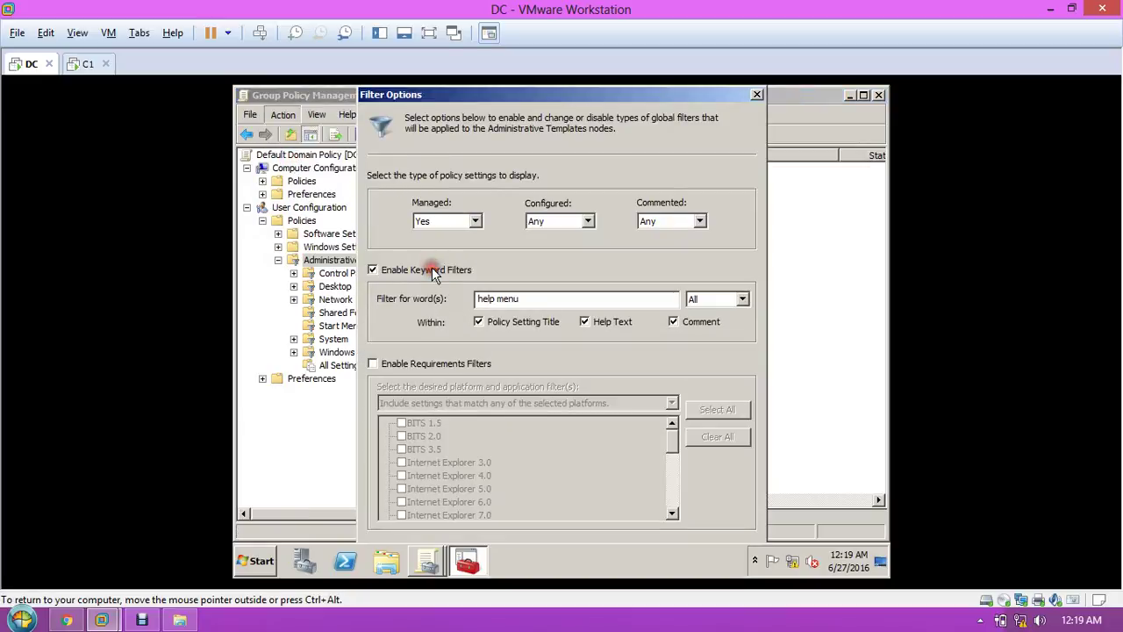
left_click_drag(527, 299, 375, 342)
type("ur")
key("BackSpace")
key("BackSpace")
type("run")
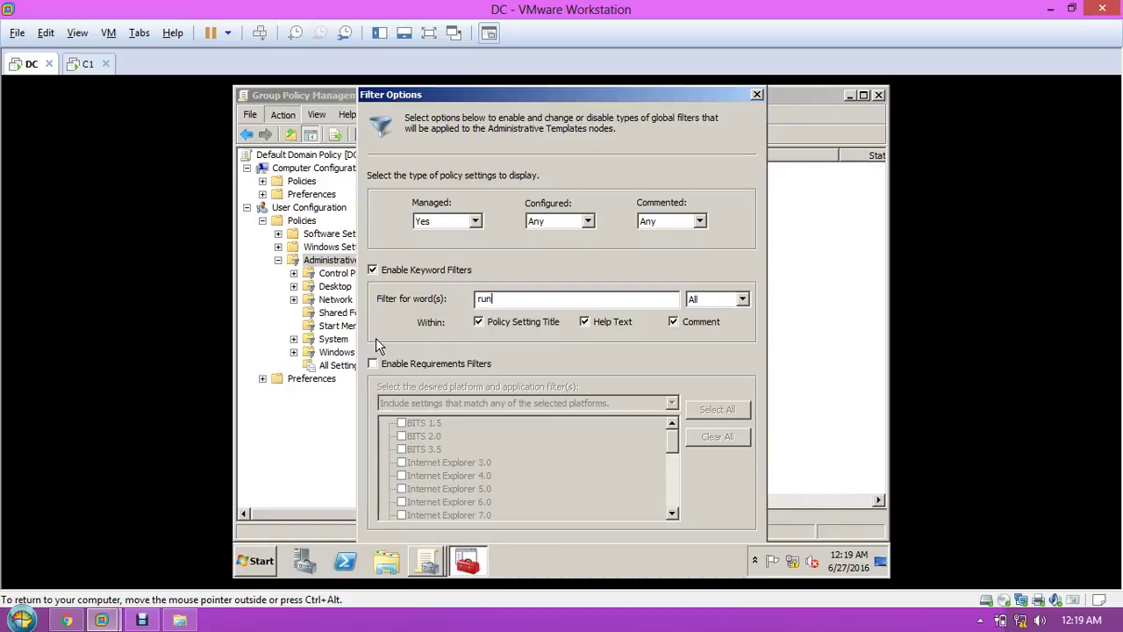
key("Return")
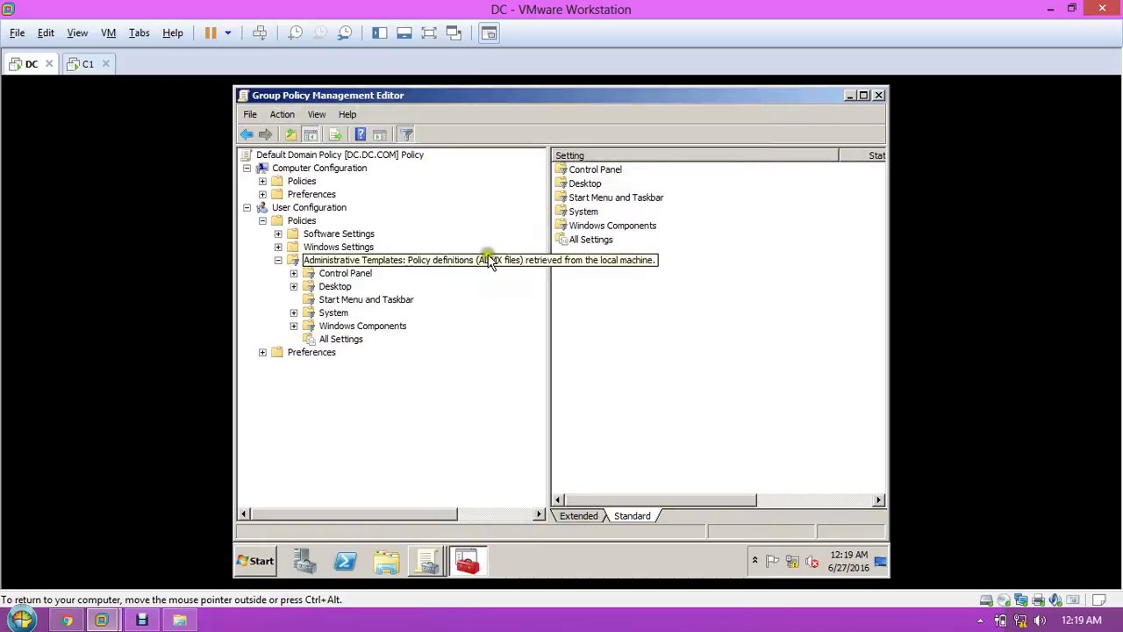
Step: Enable the "Remove Run menu from Start Menu" policy under Start Menu and Taskbar and apply it
double_click(586, 200)
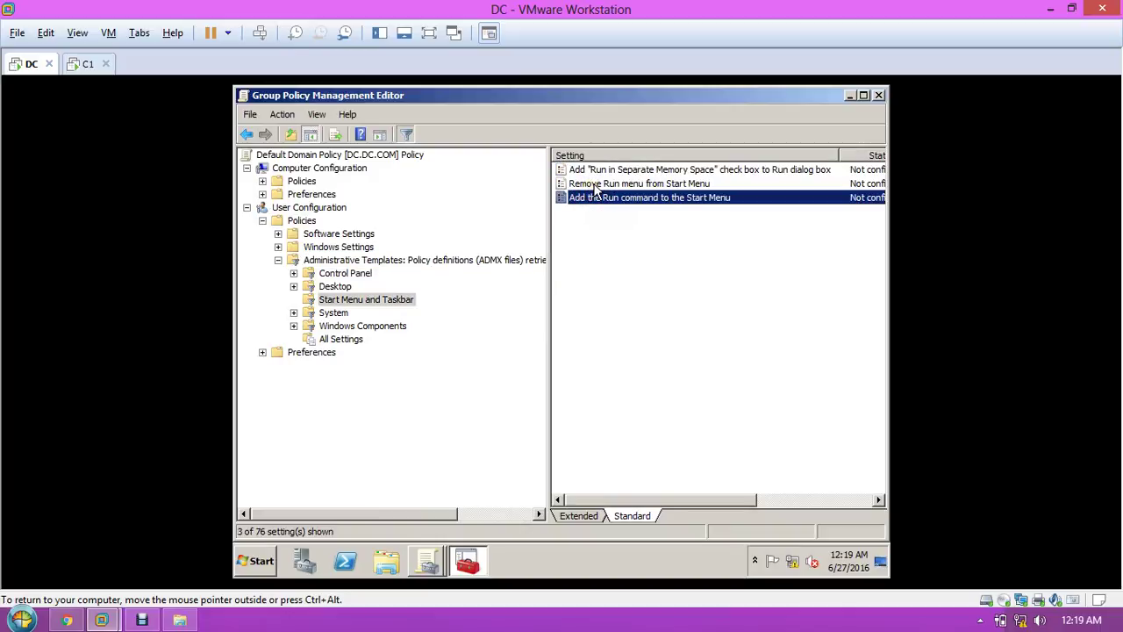
double_click(594, 185)
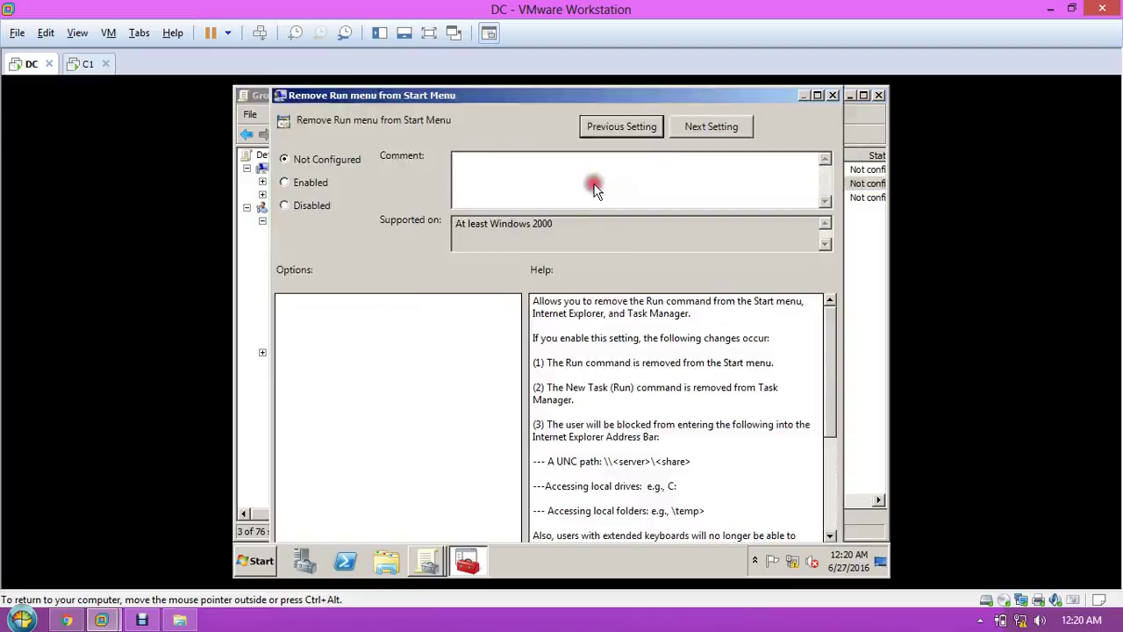
left_click(312, 183)
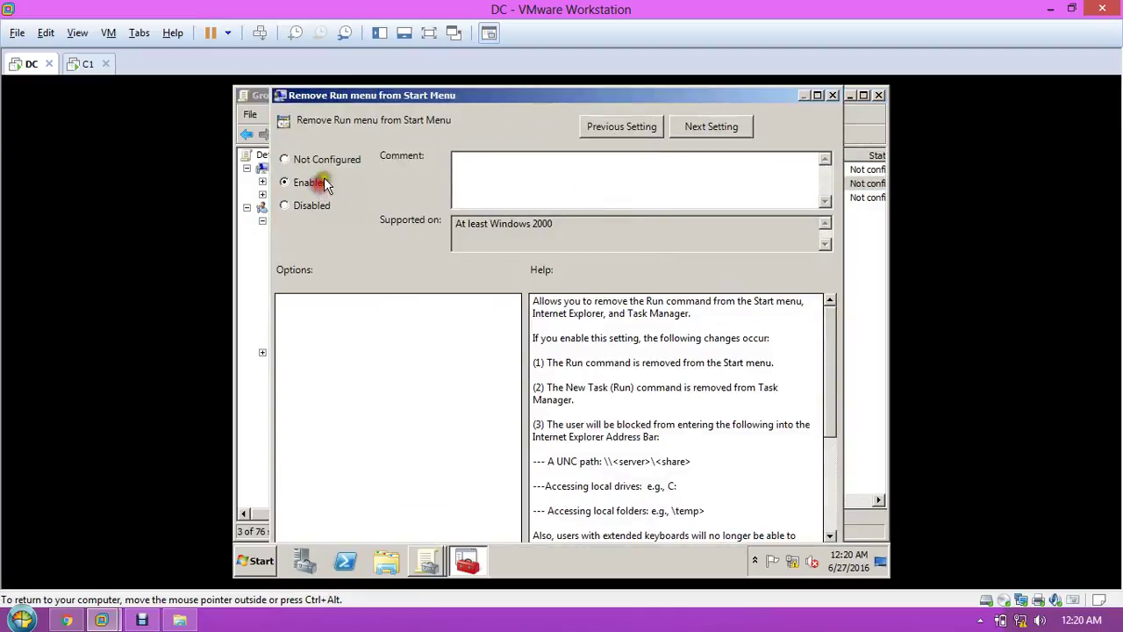
double_click(401, 95)
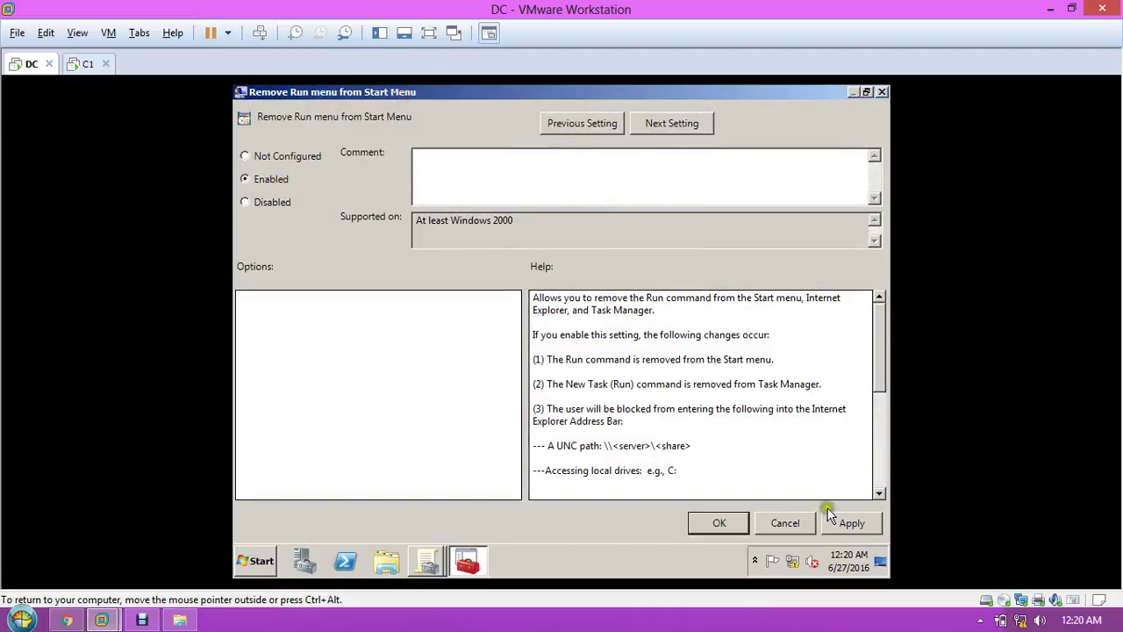
left_click(853, 525)
left_click(722, 522)
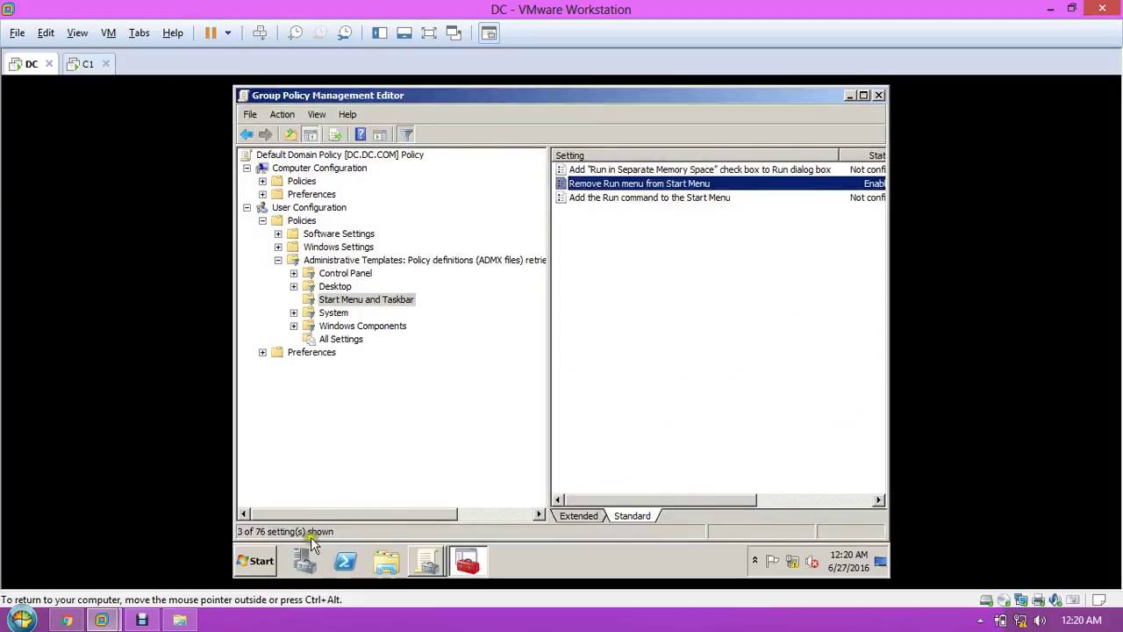
Step: Check the Start menu for the help entry and filter the administrative templates by the keywords "help menu"
left_click(266, 563)
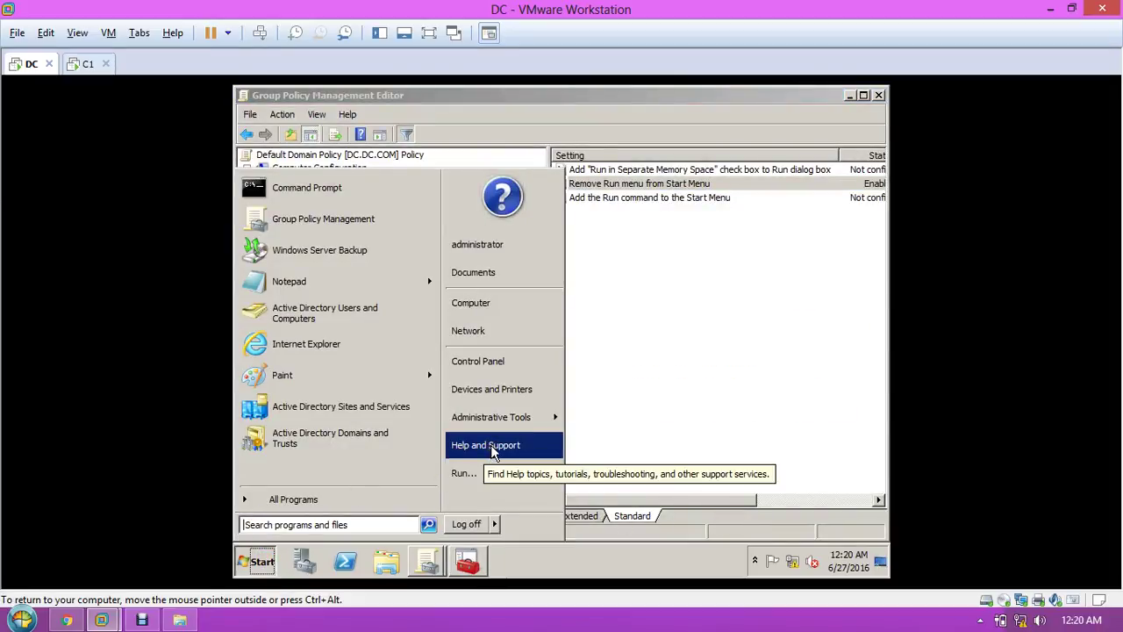
left_click(257, 563)
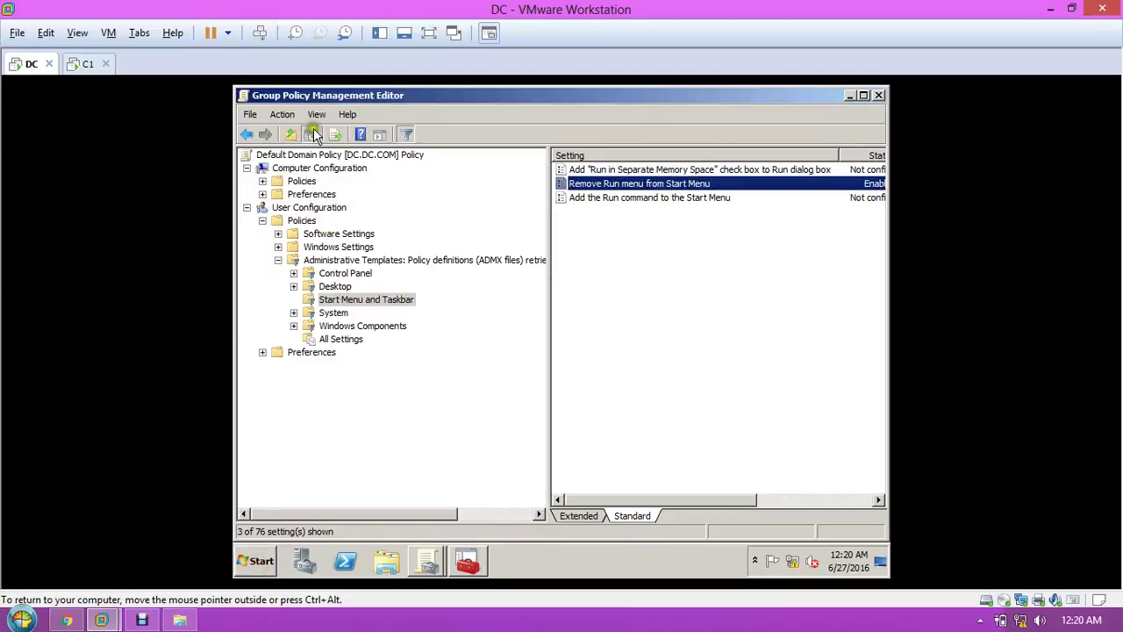
left_click(283, 114)
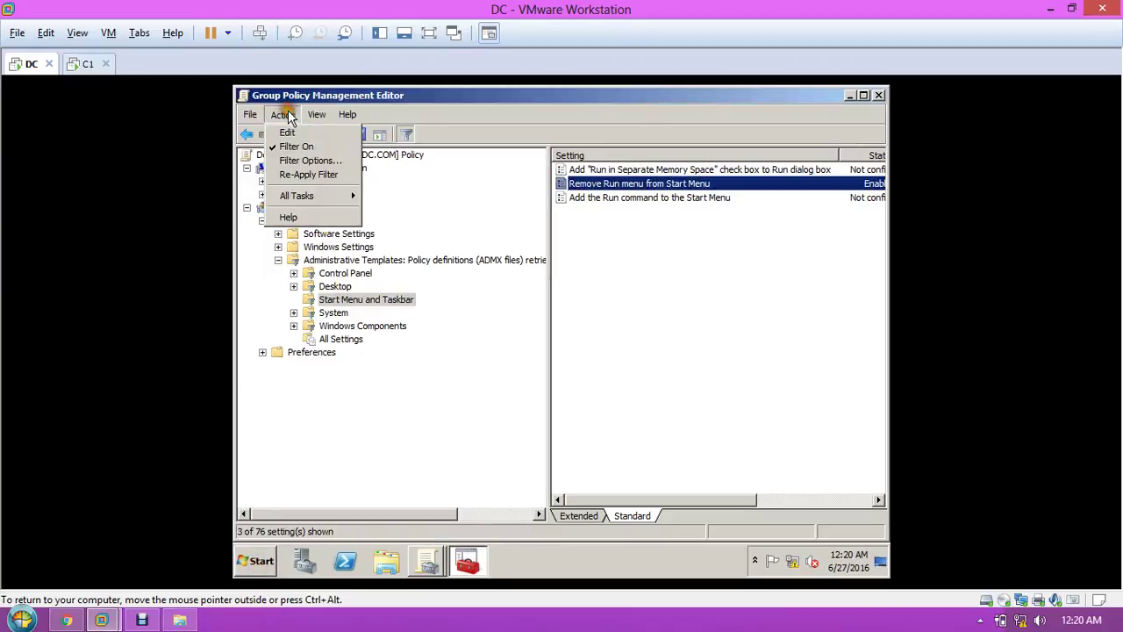
left_click(302, 160)
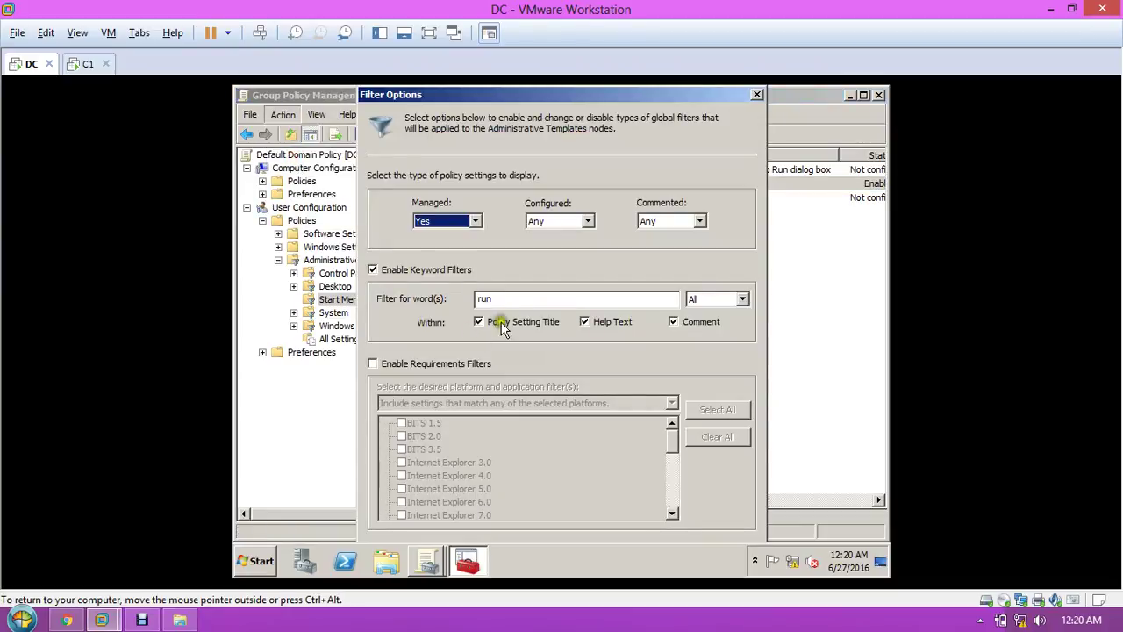
left_click_drag(511, 299, 394, 304)
type("he")
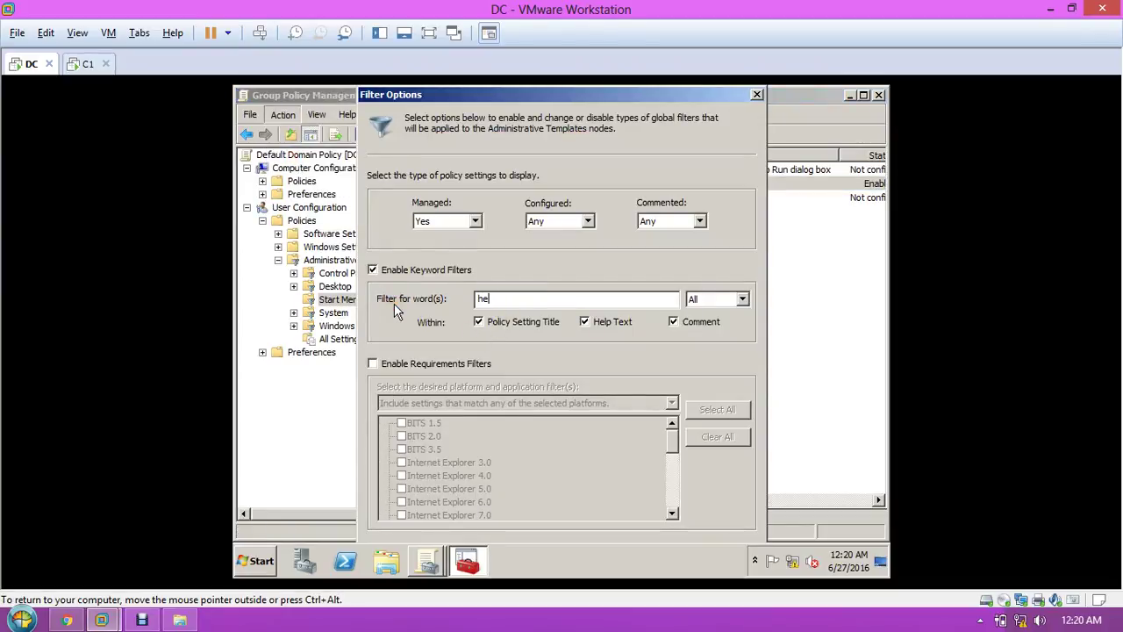
type("lp menu")
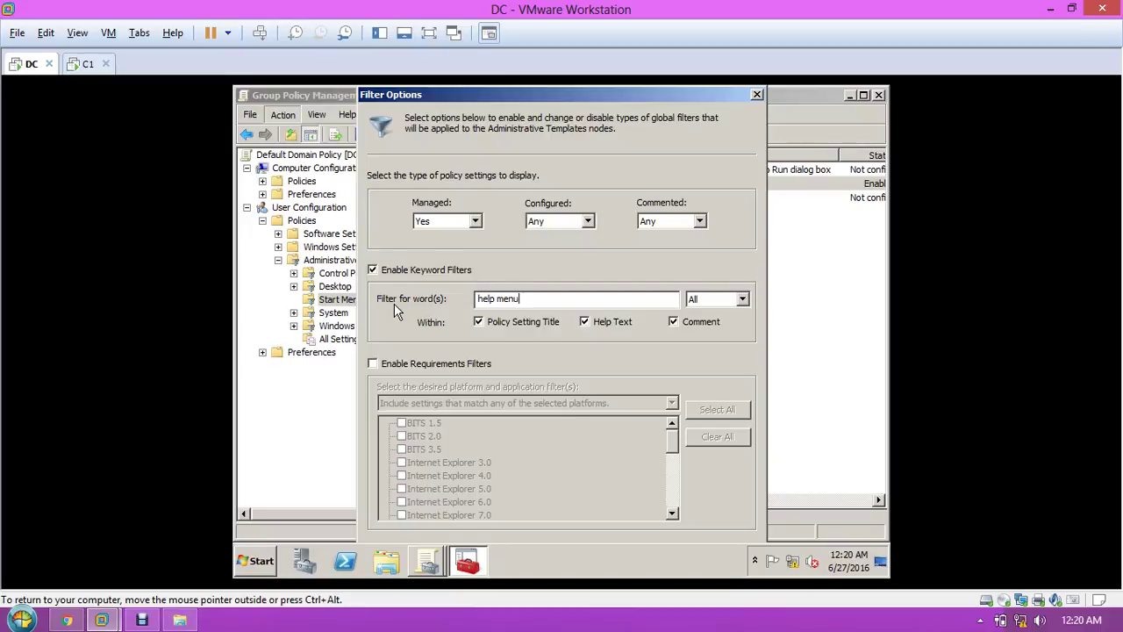
key("Return")
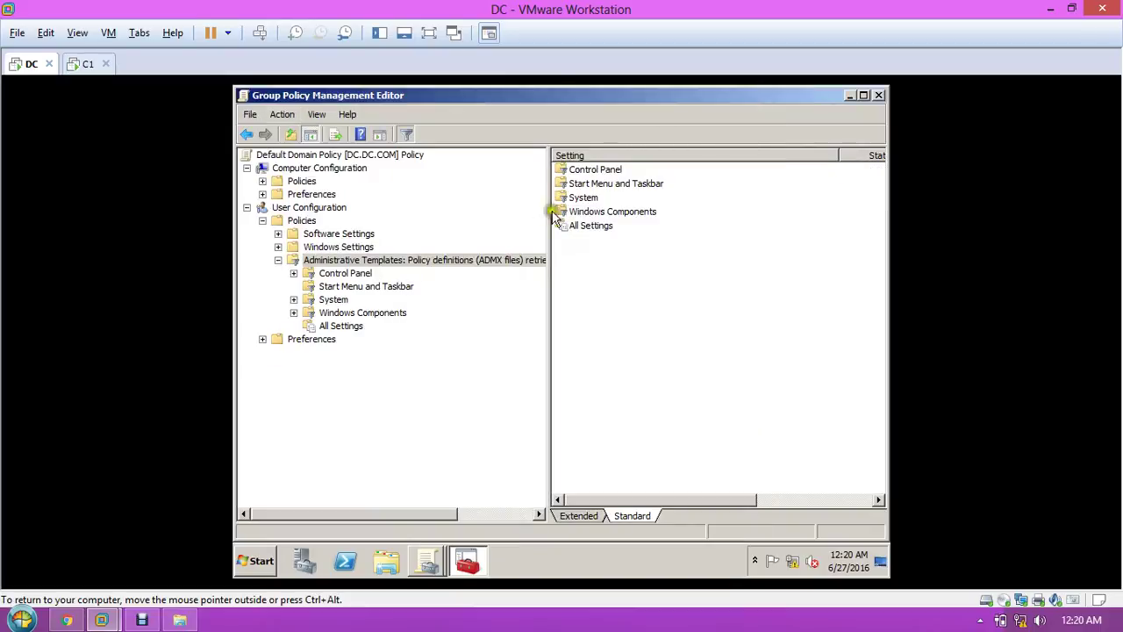
Step: Enable the "Remove Help menu from Start Menu" policy under Start Menu and Taskbar and apply it
double_click(579, 183)
left_click(592, 172)
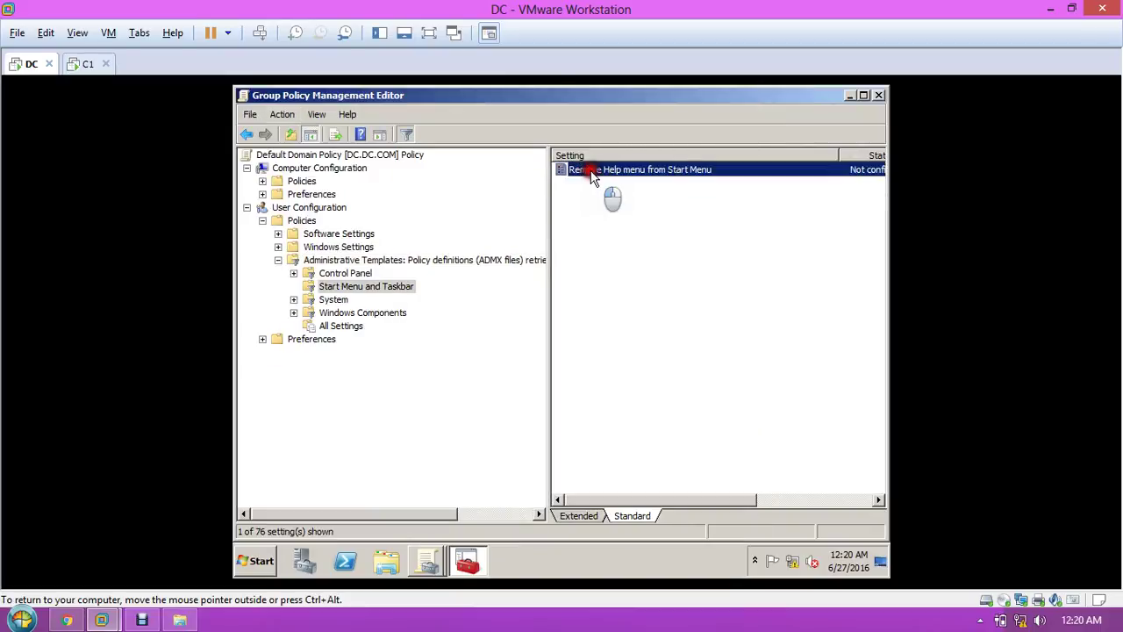
double_click(592, 173)
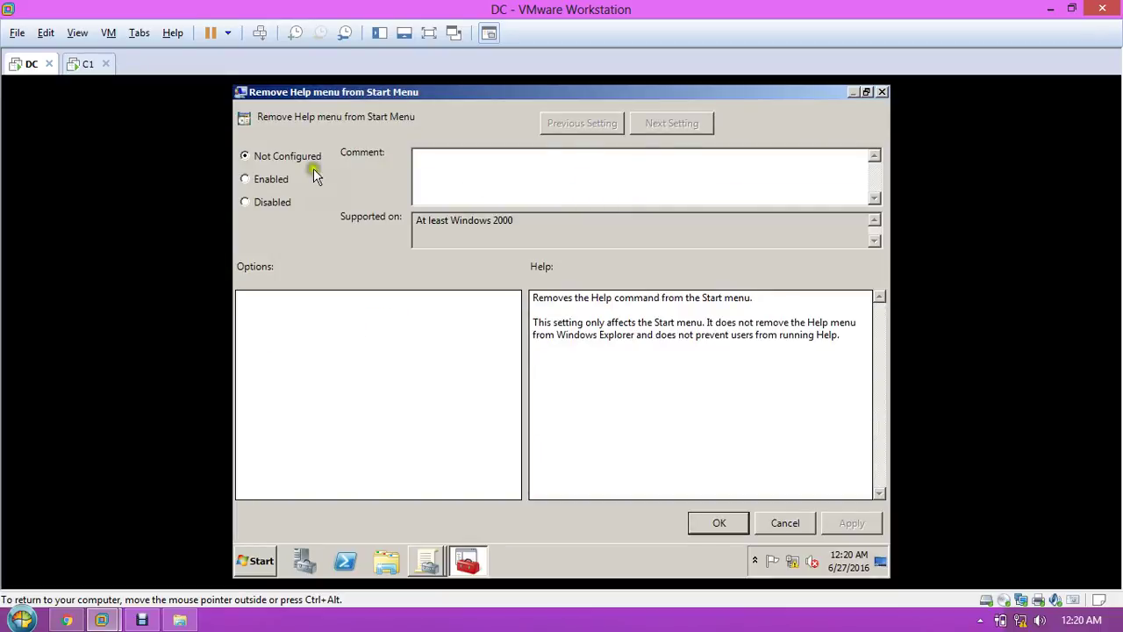
left_click(265, 179)
left_click(835, 525)
left_click(730, 523)
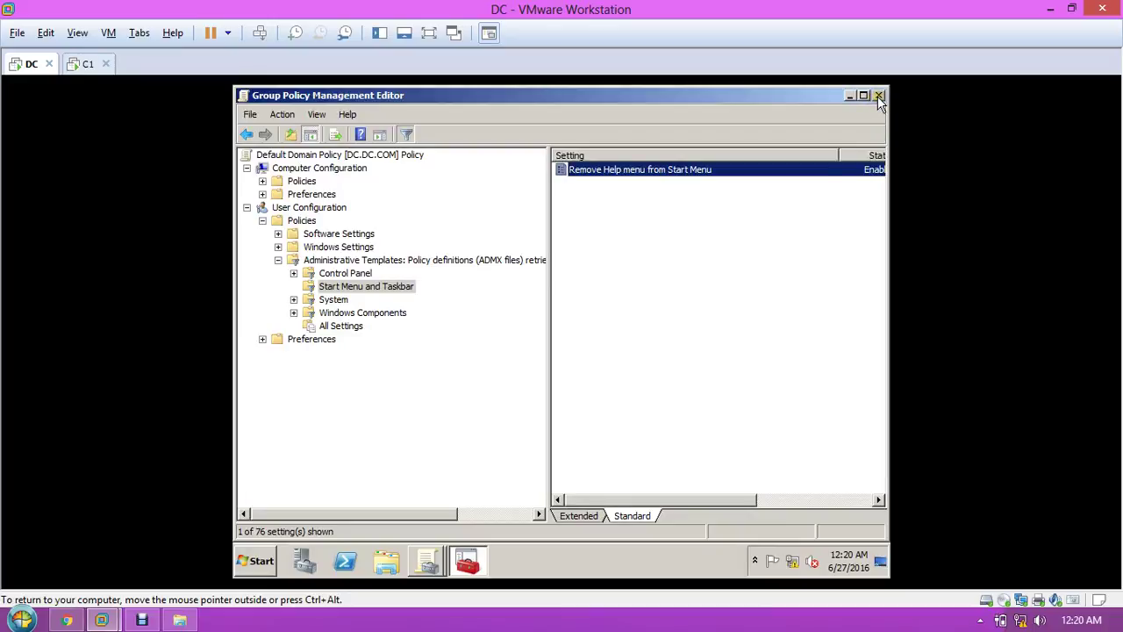
Step: Close the Group Policy windows and force a policy update from a command prompt with gpupdate /force
left_click(880, 96)
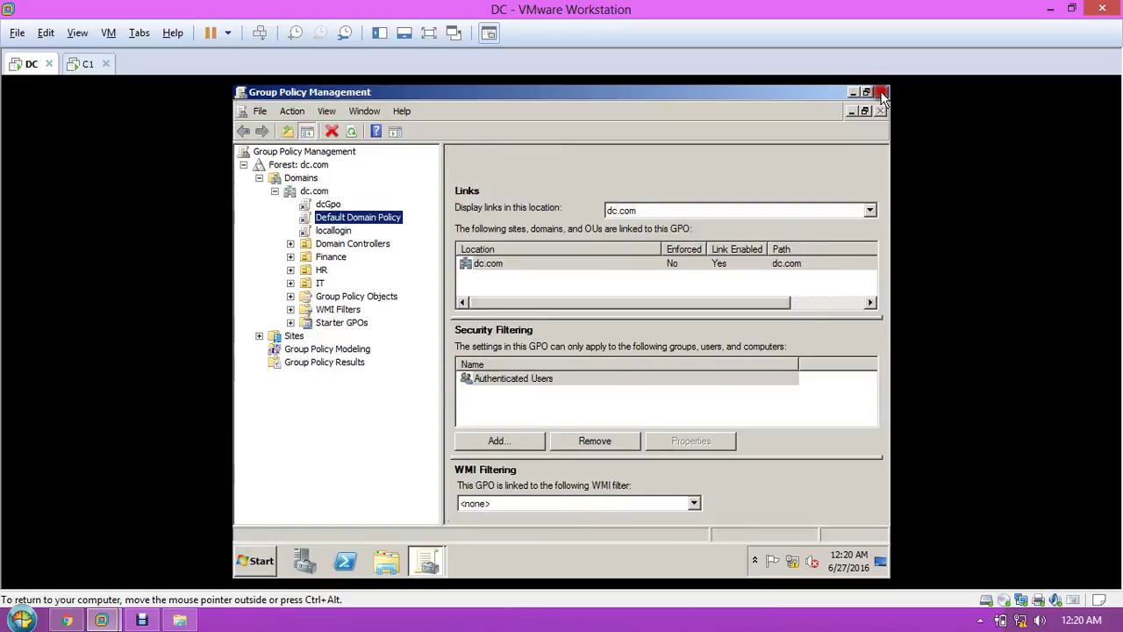
left_click(882, 92)
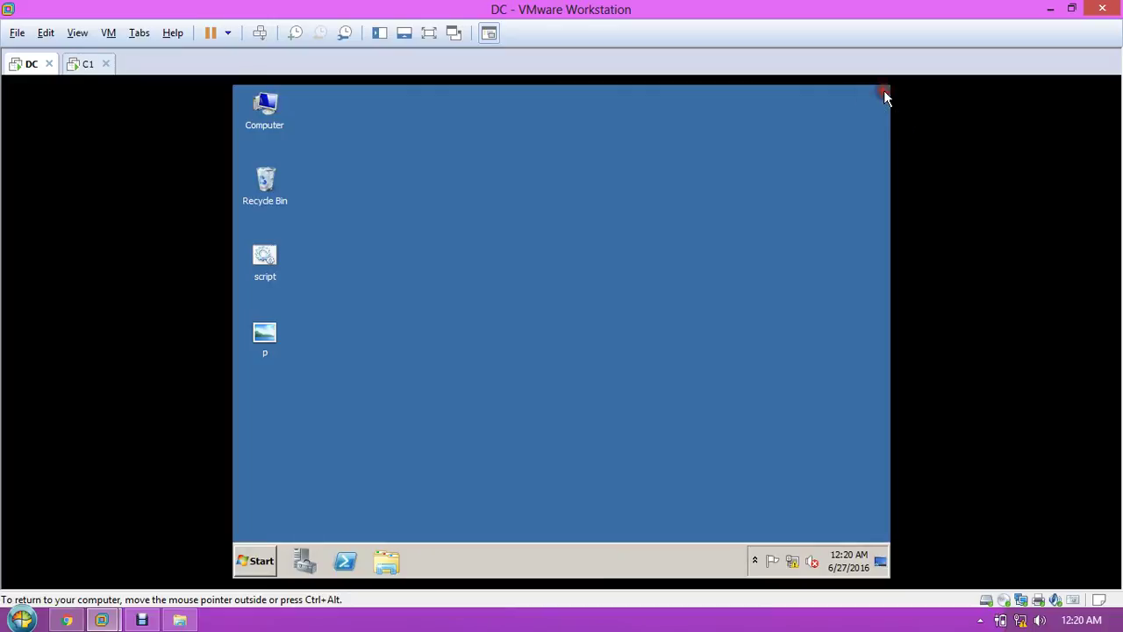
key("super+r")
key("Return")
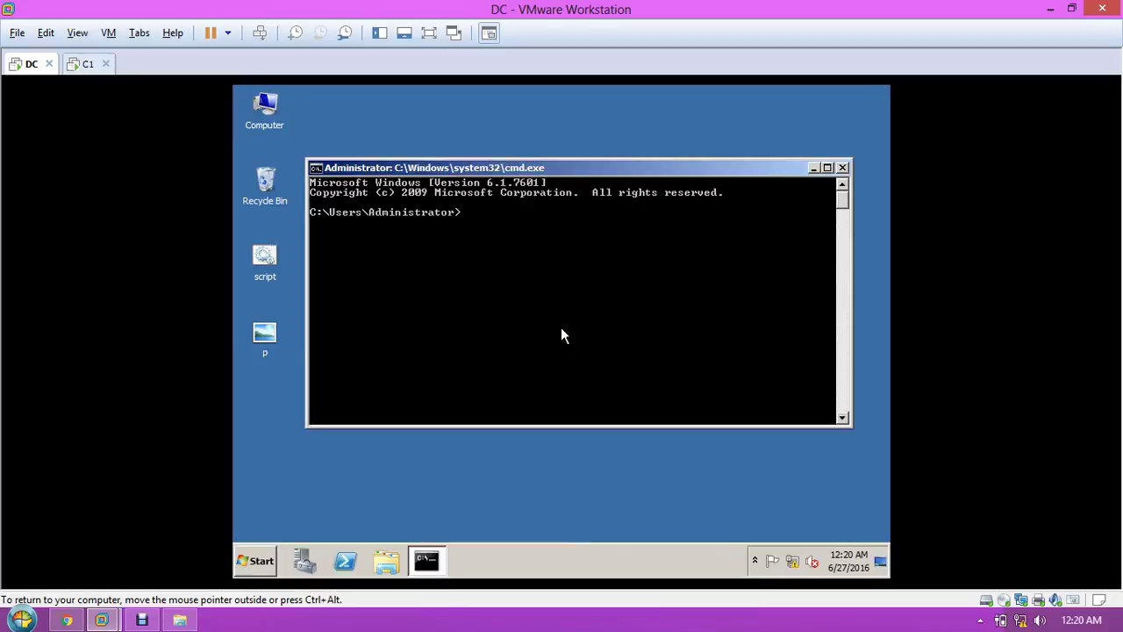
type("gpupdate /force")
key("Return")
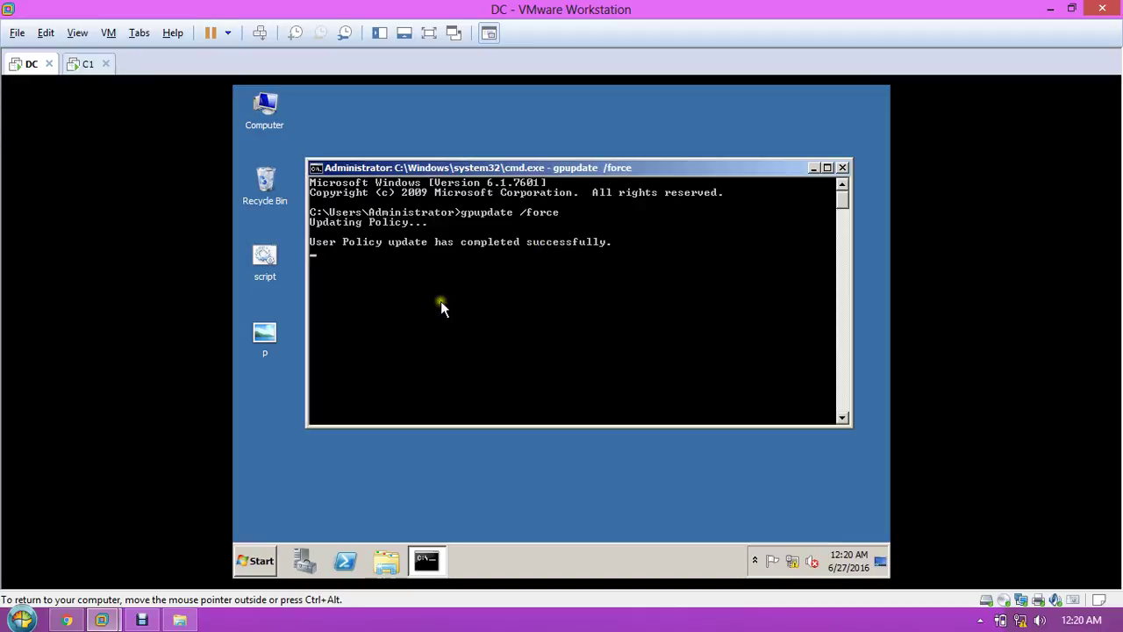
Step: Check the Start menu for the Run and Help and Support entries and close the command prompt
left_click(259, 563)
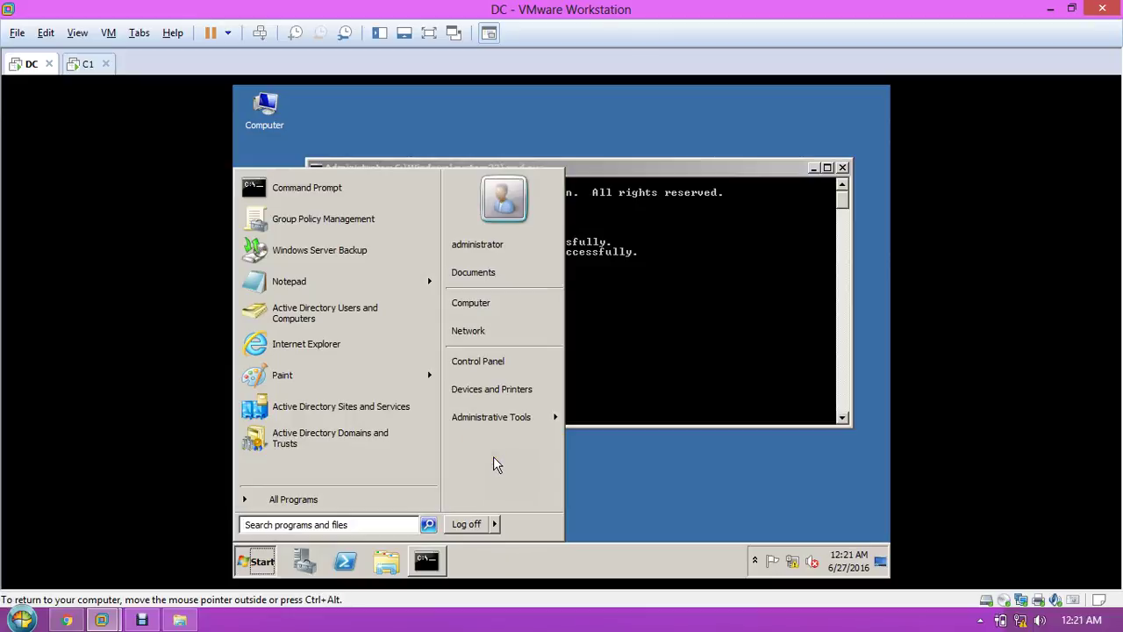
left_click(715, 309)
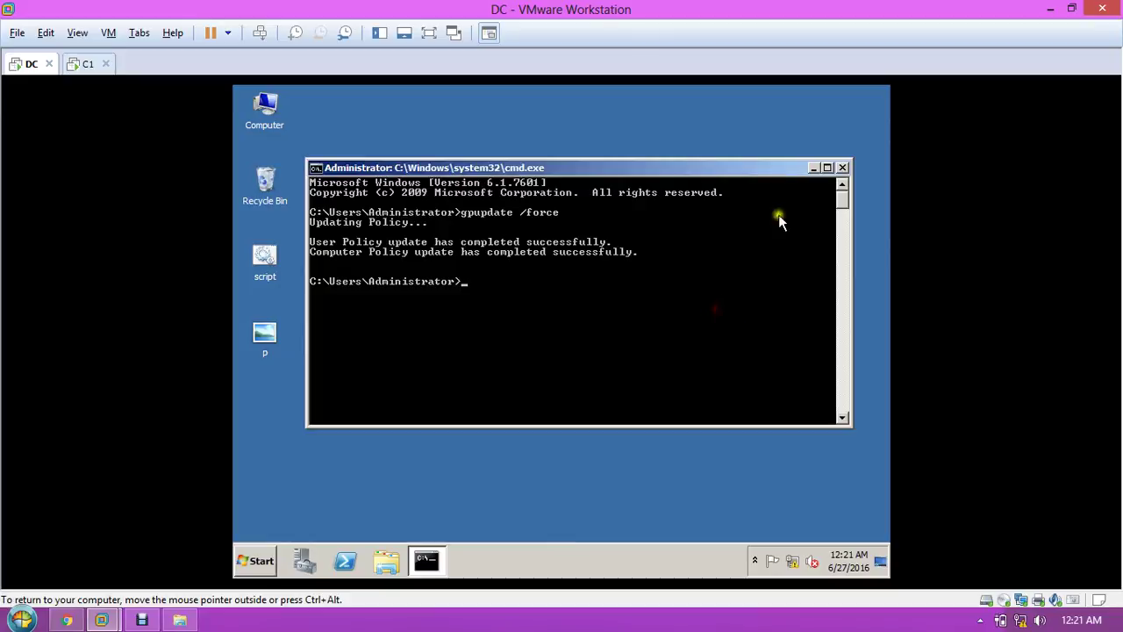
left_click(842, 169)
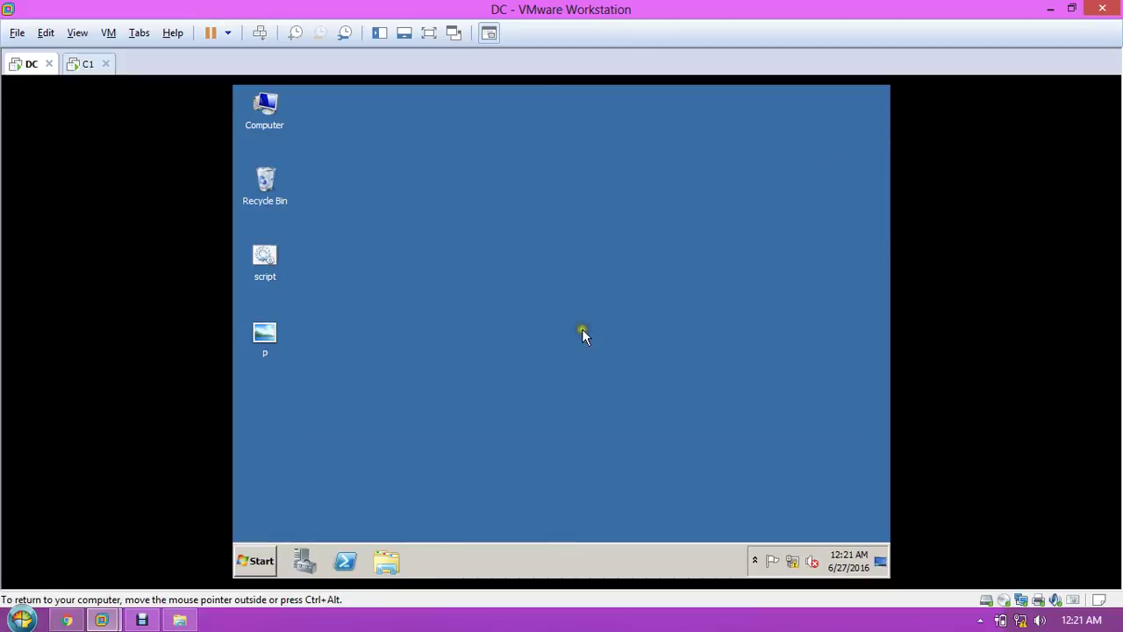
left_click(141, 620)
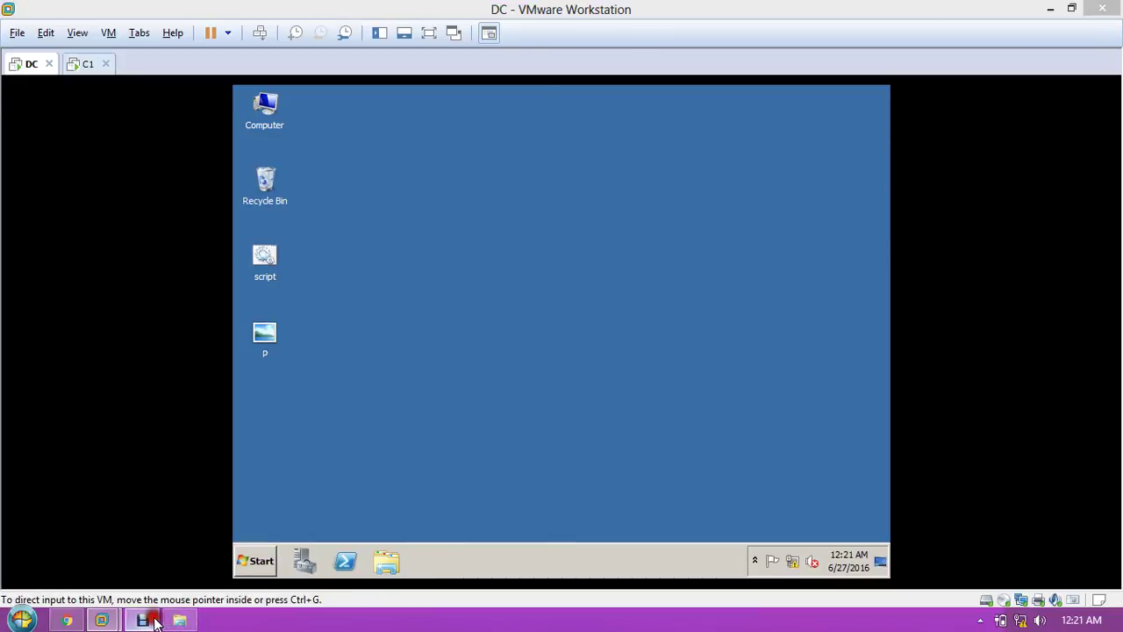